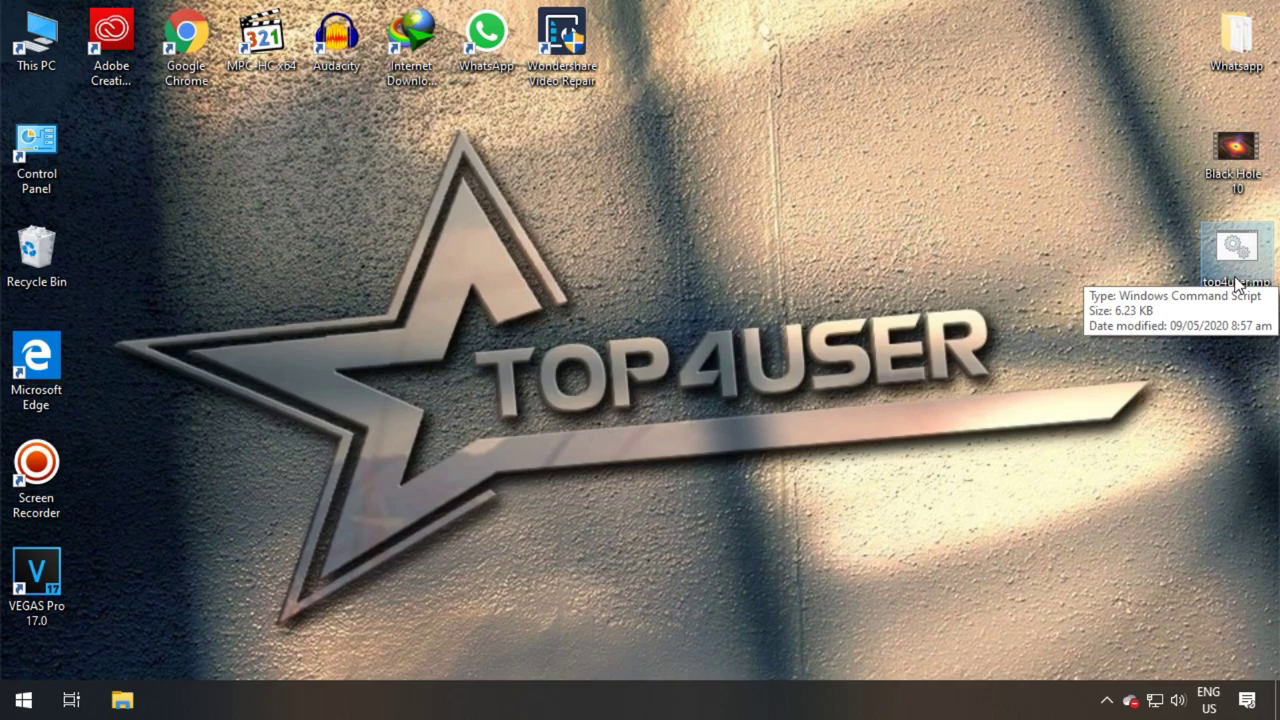
Step: Open the Whatsapp folder on the desktop and look over its .mpaj video files
left_click(1238, 178)
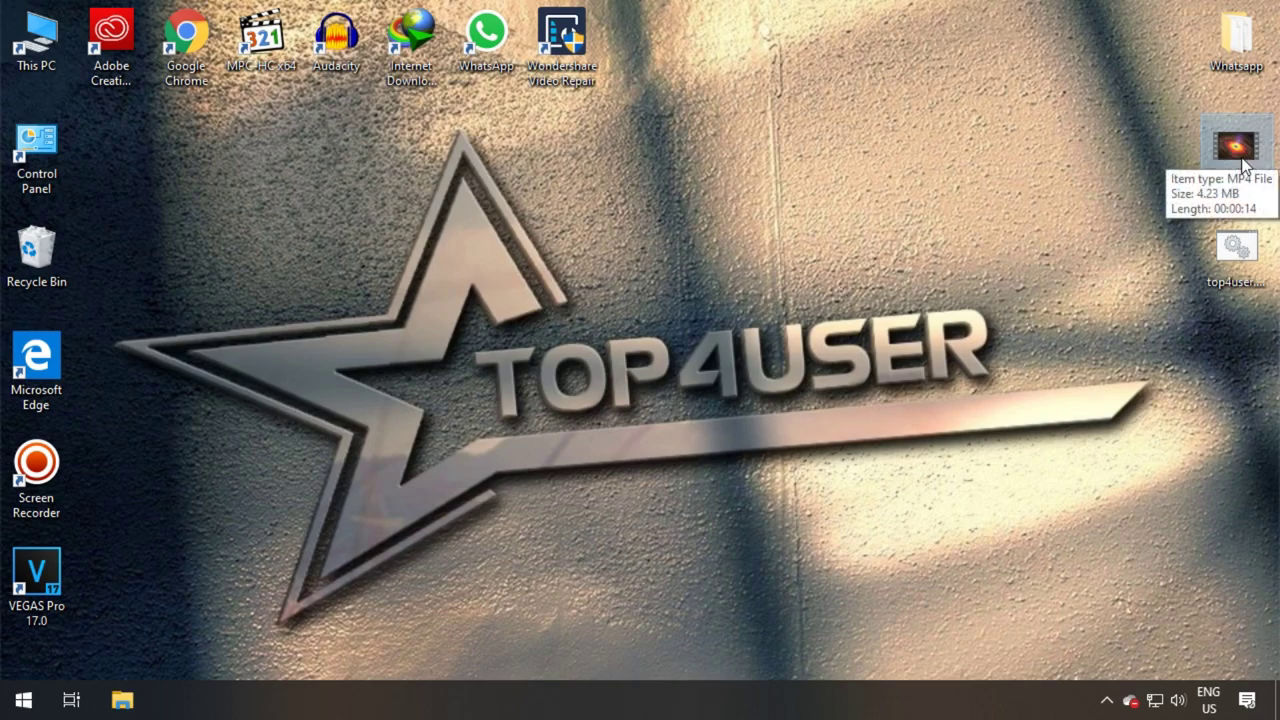
double_click(1233, 48)
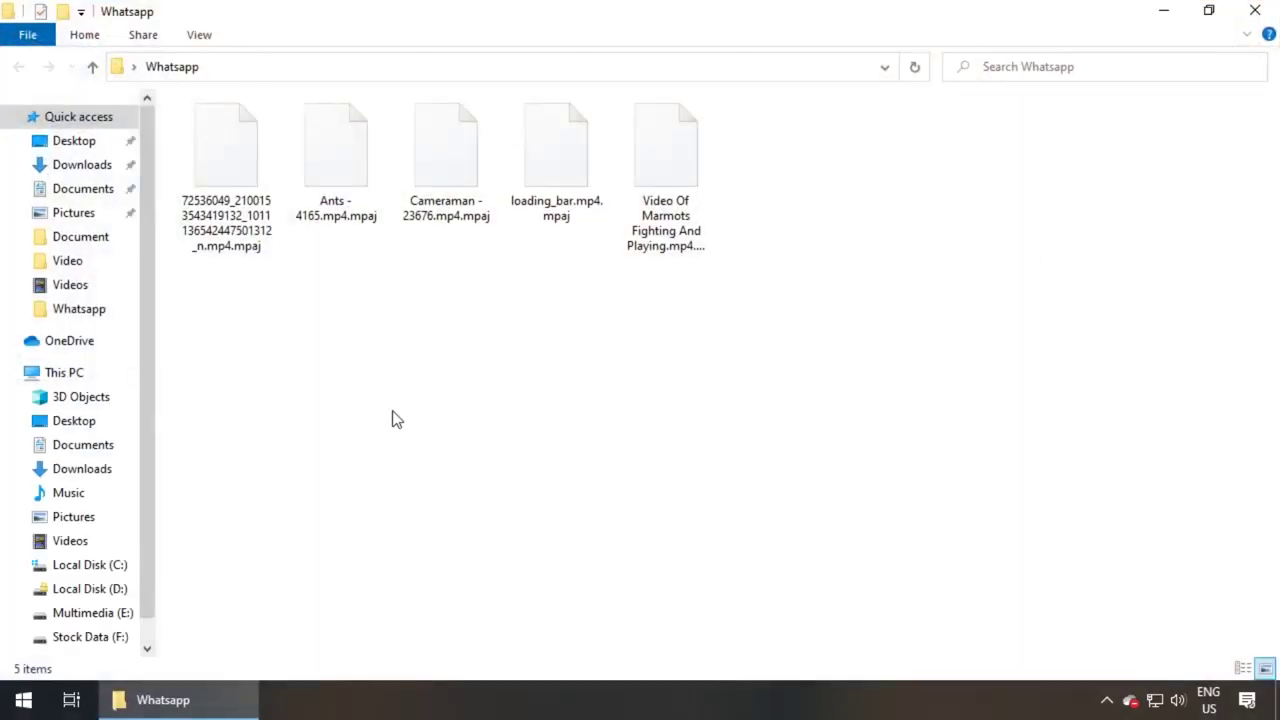
left_click_drag(190, 298, 790, 180)
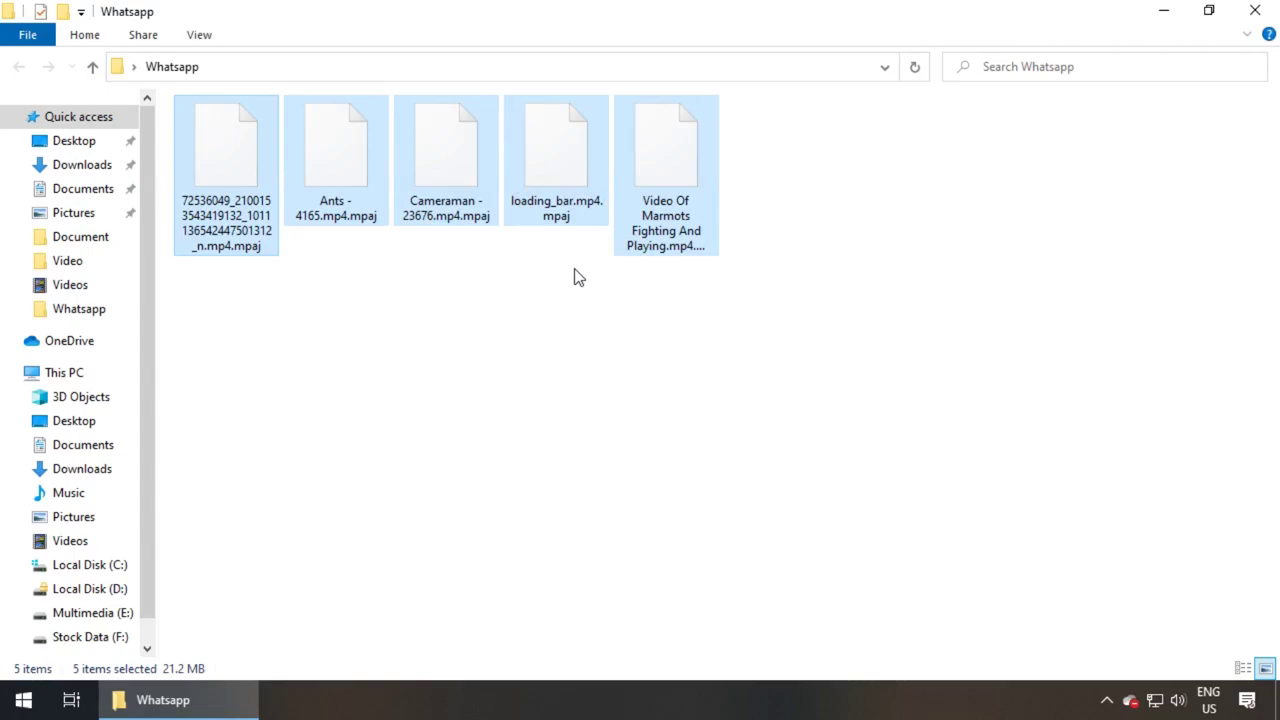
left_click(1040, 323)
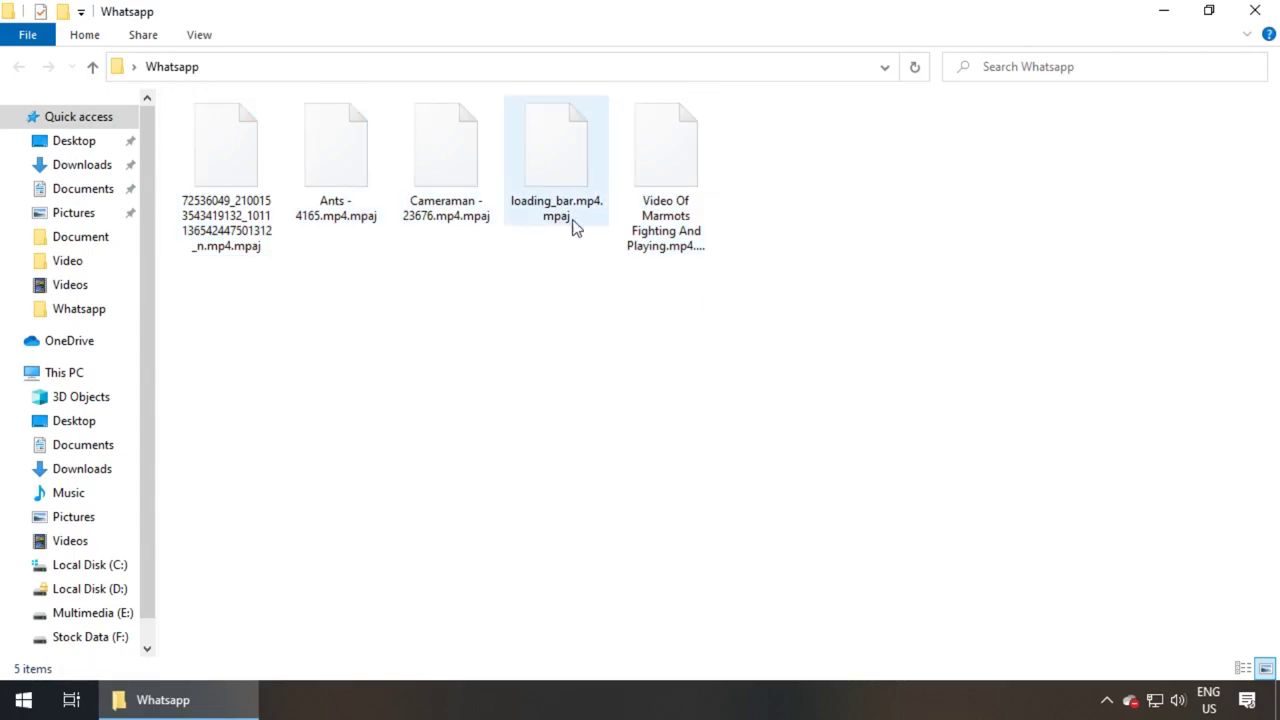
Step: Copy the top4user.mp4 command script from the desktop into the Whatsapp folder
left_click(1208, 11)
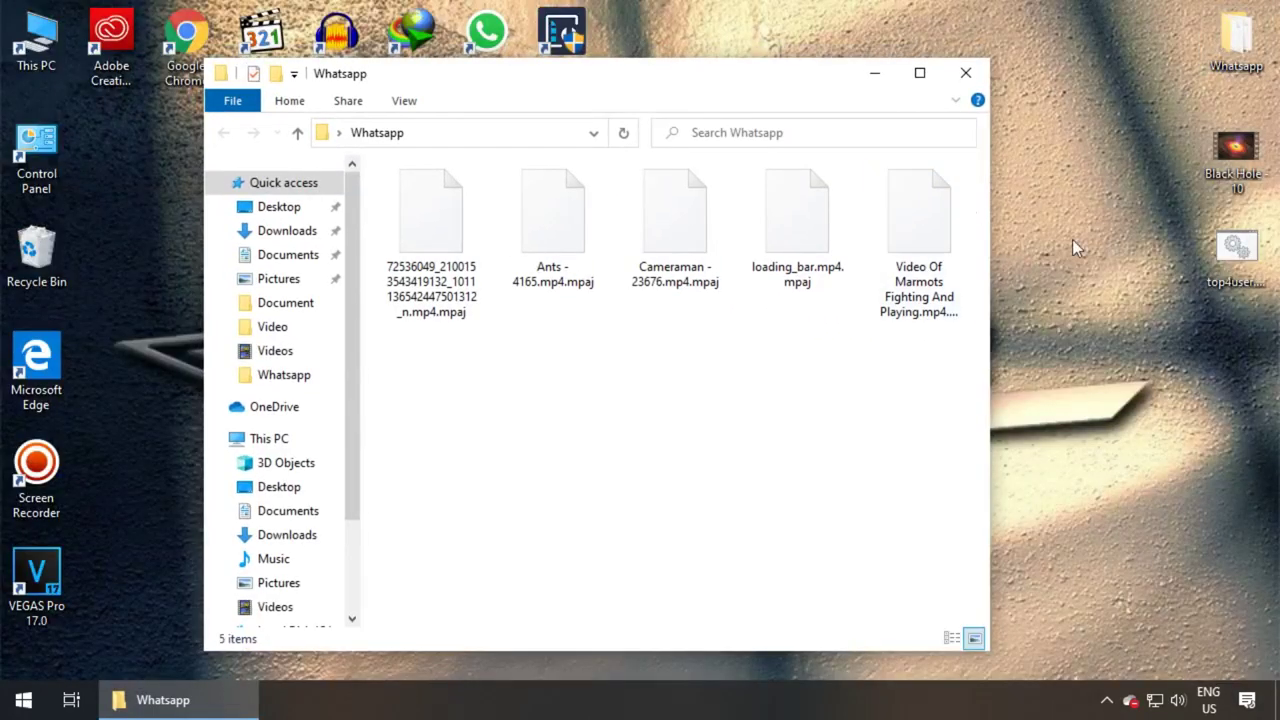
right_click(1222, 253)
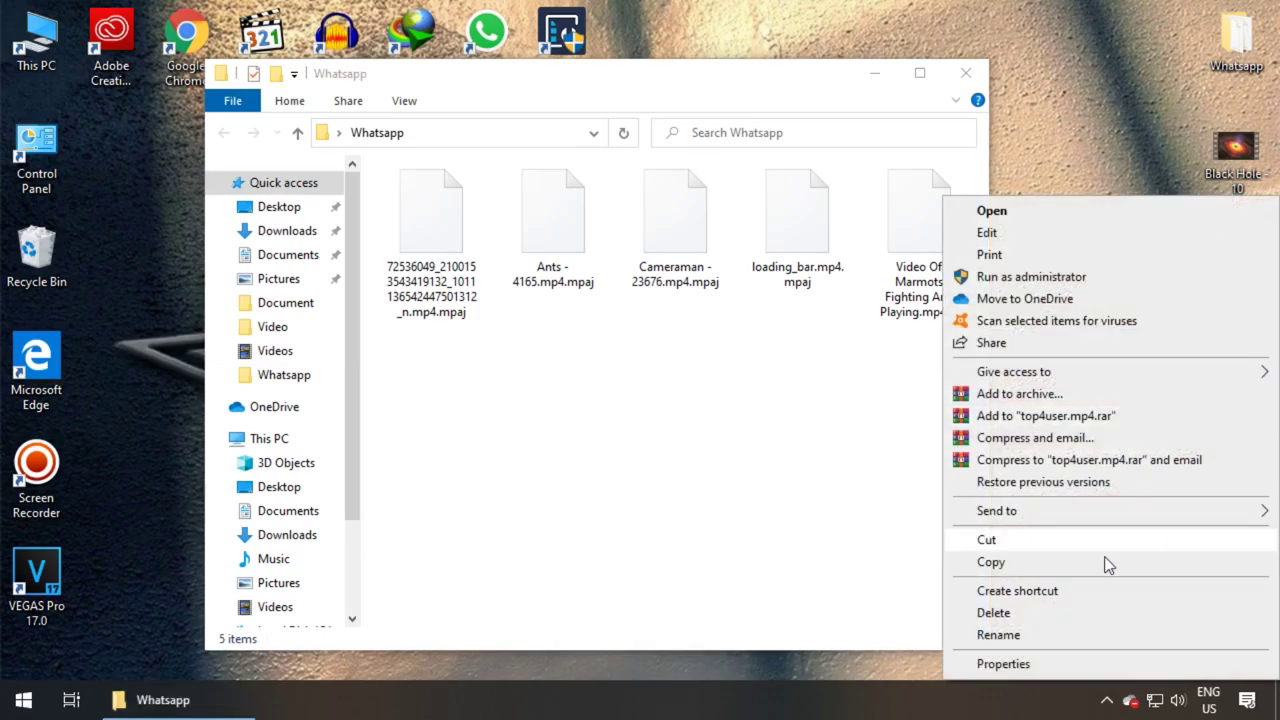
left_click(950, 441)
left_click(920, 73)
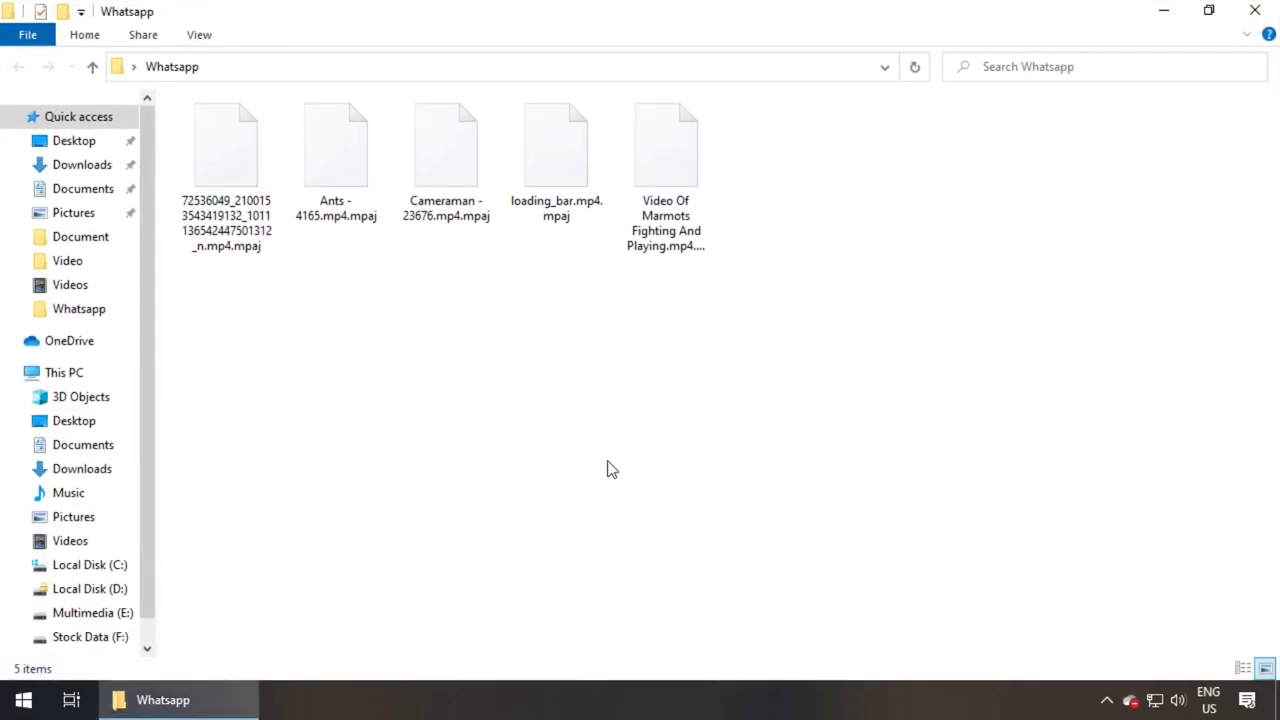
right_click(906, 186)
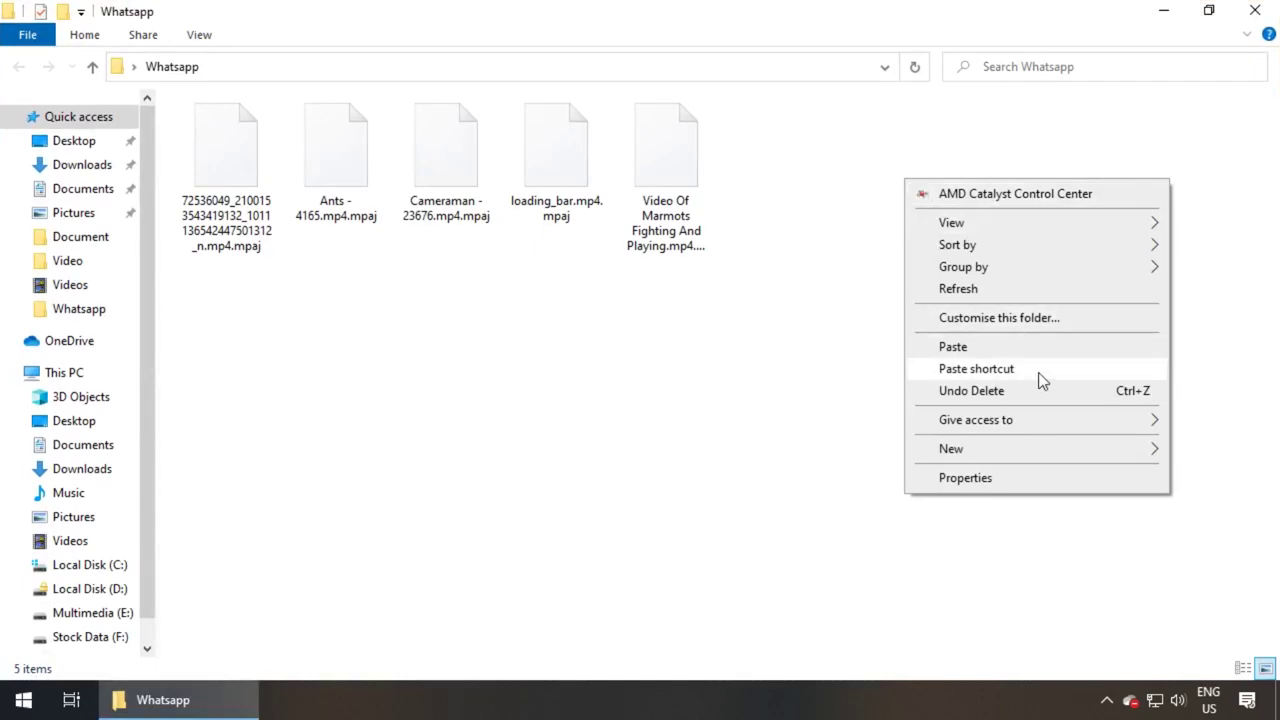
left_click(989, 348)
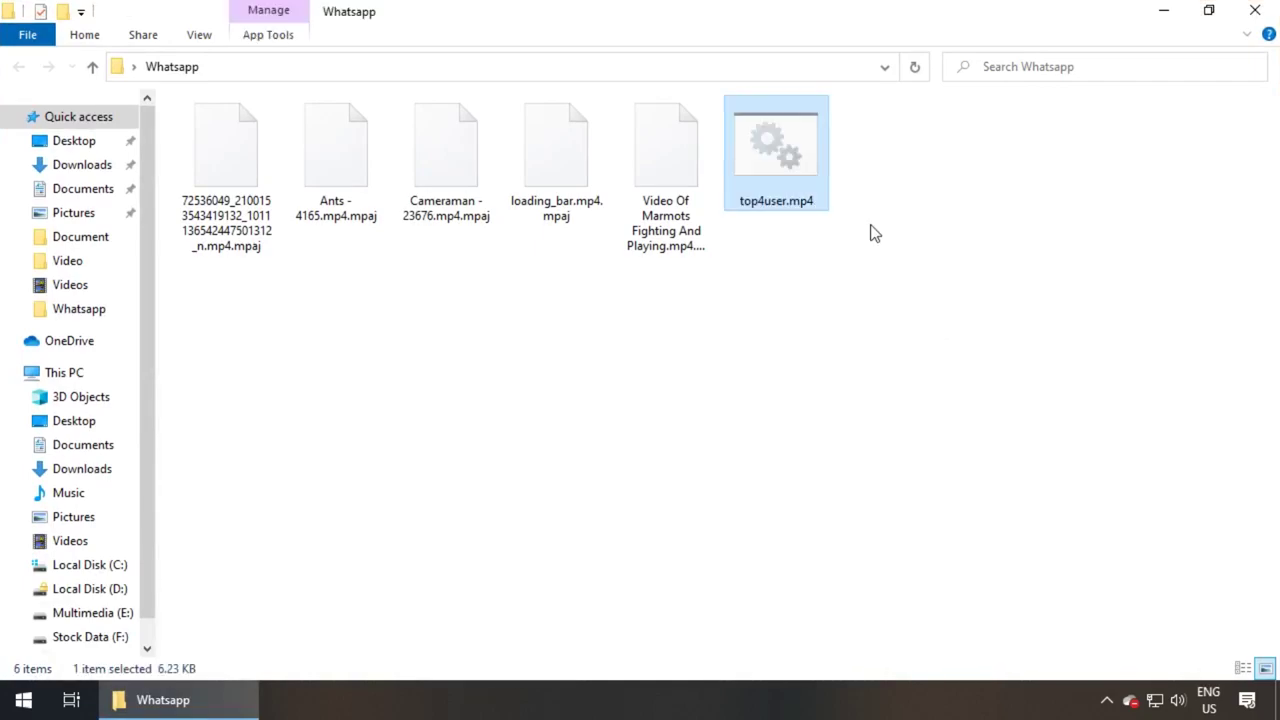
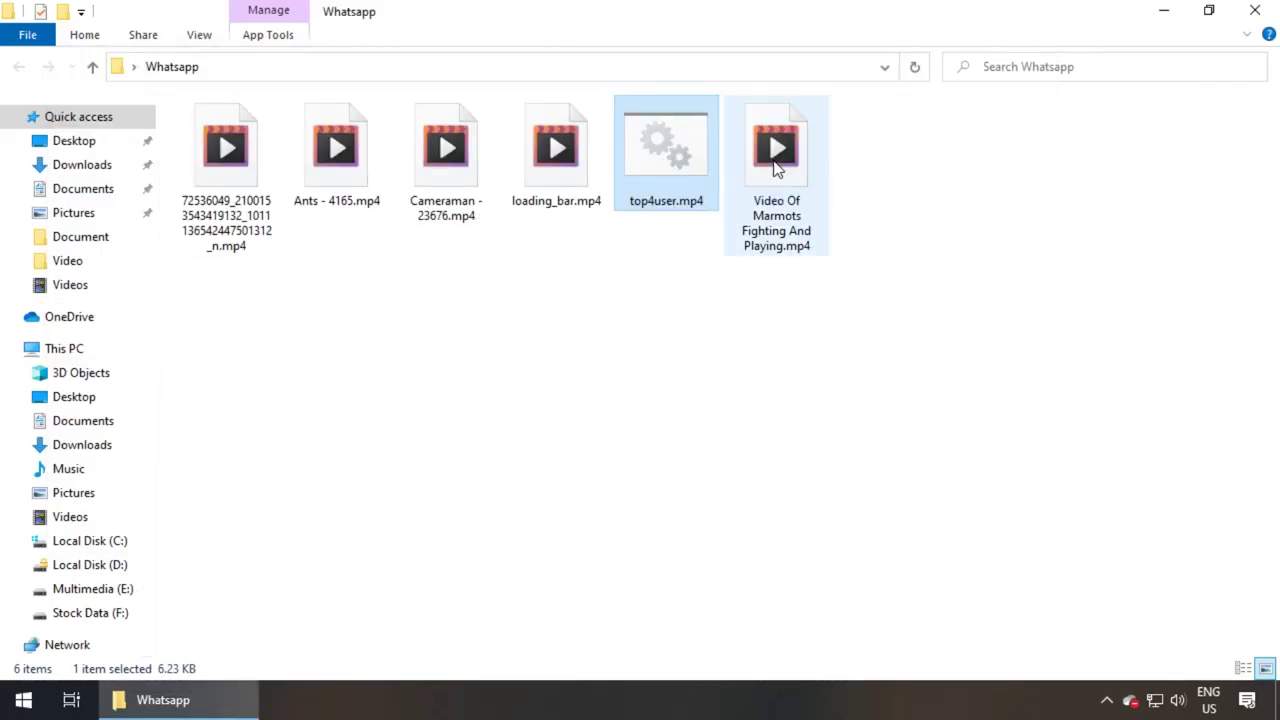
Step: Review the .mp4 video files in the Whatsapp folder and minimize its window
left_click_drag(946, 244, 196, 176)
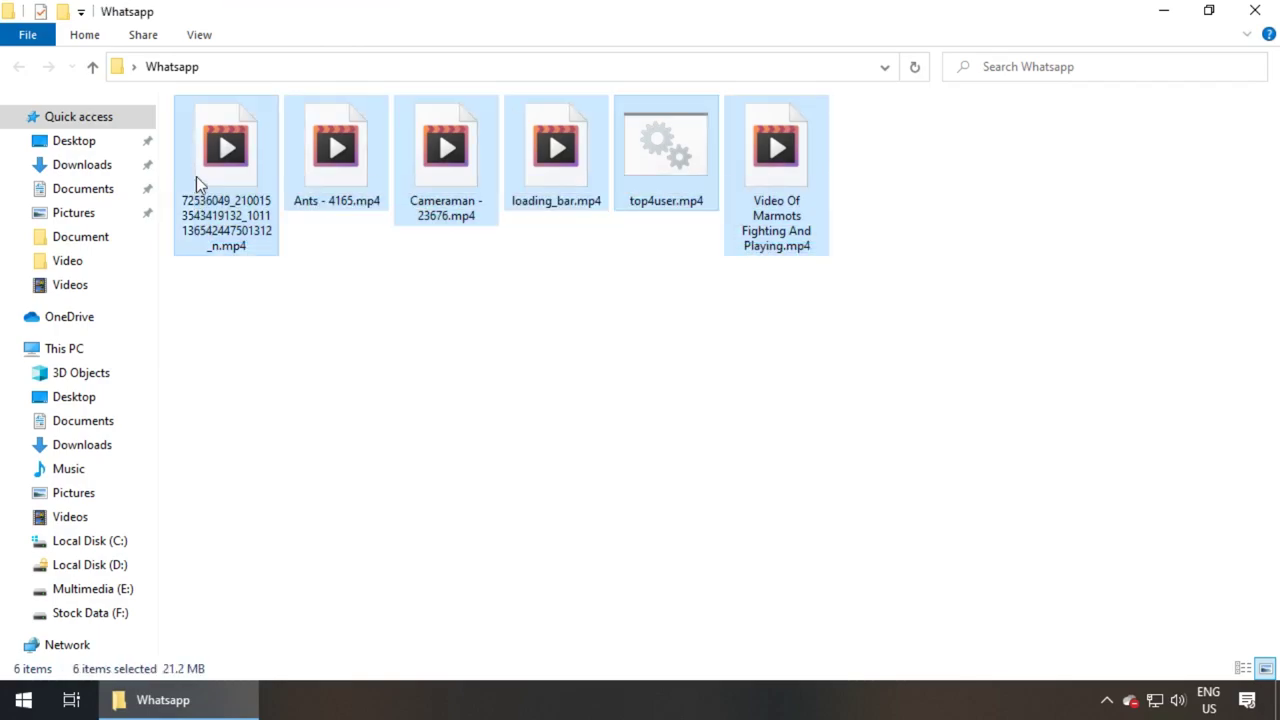
left_click(431, 275)
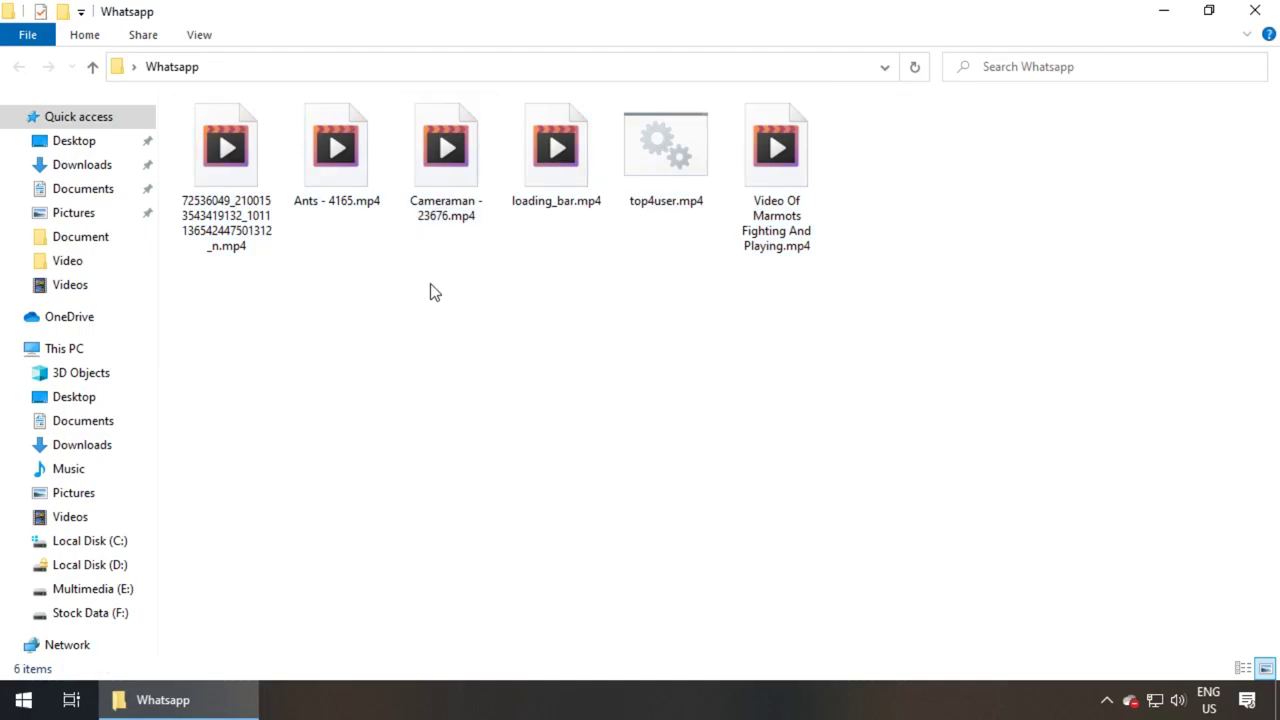
left_click(1162, 10)
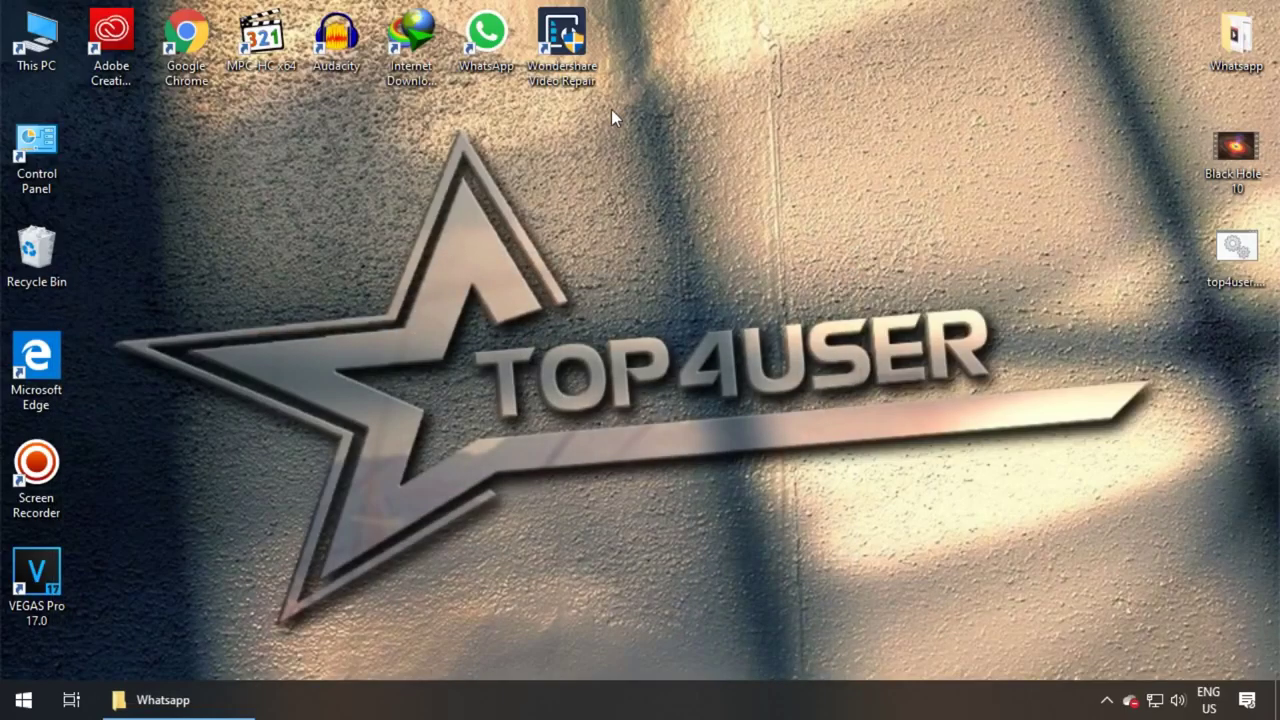
Step: Open Wondershare Video Repair and add all the videos from the desktop's Whatsapp folder as corrupted files
double_click(560, 60)
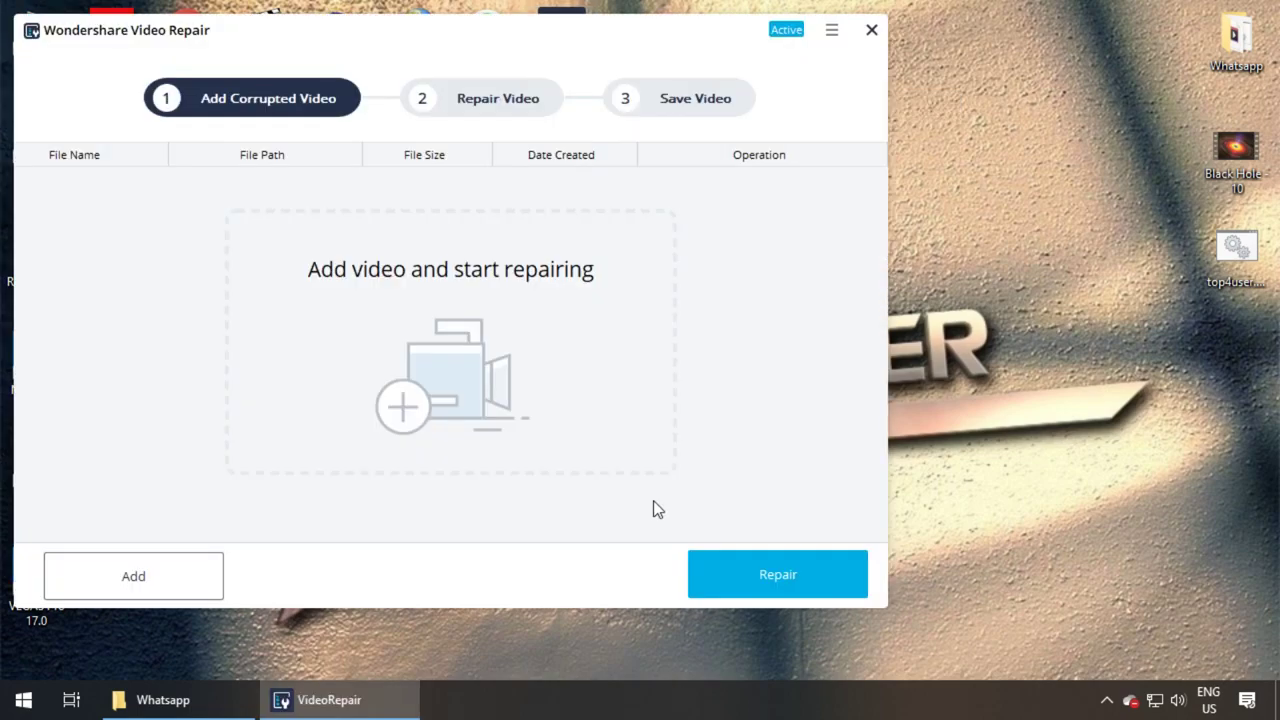
left_click(446, 338)
scroll(78, 320, "up", 3)
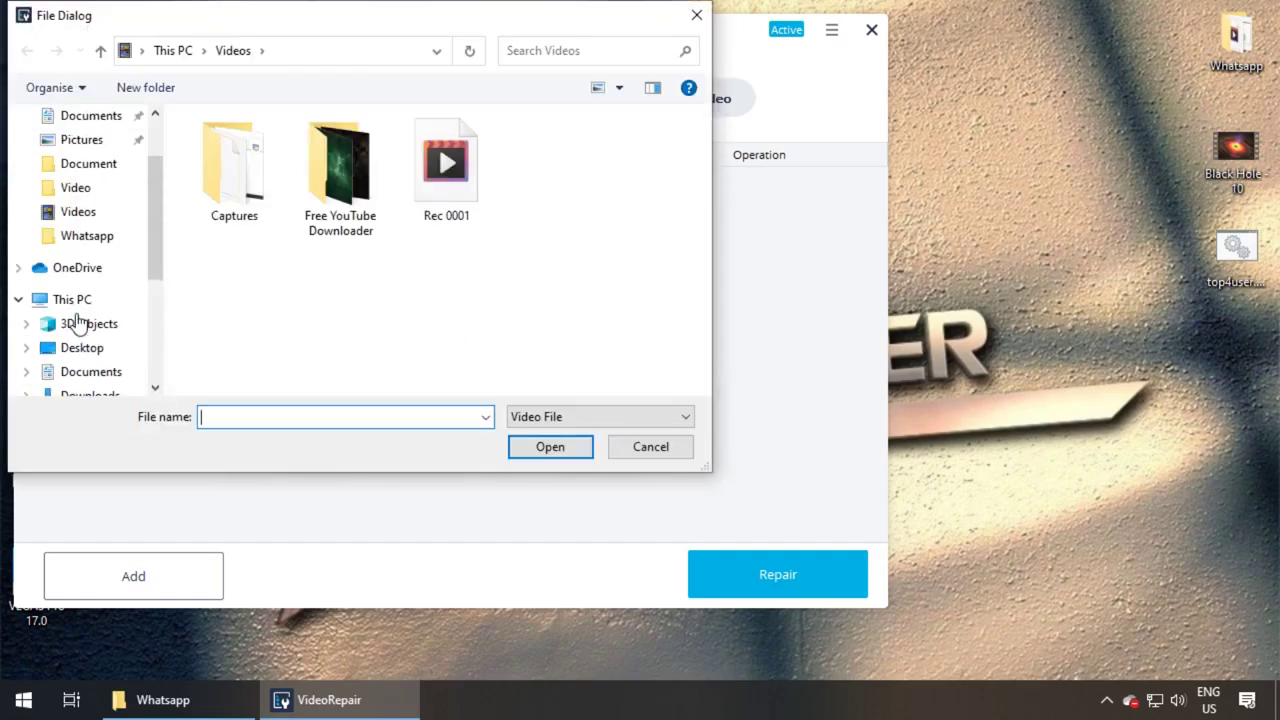
scroll(78, 320, "up", 2)
left_click(88, 162)
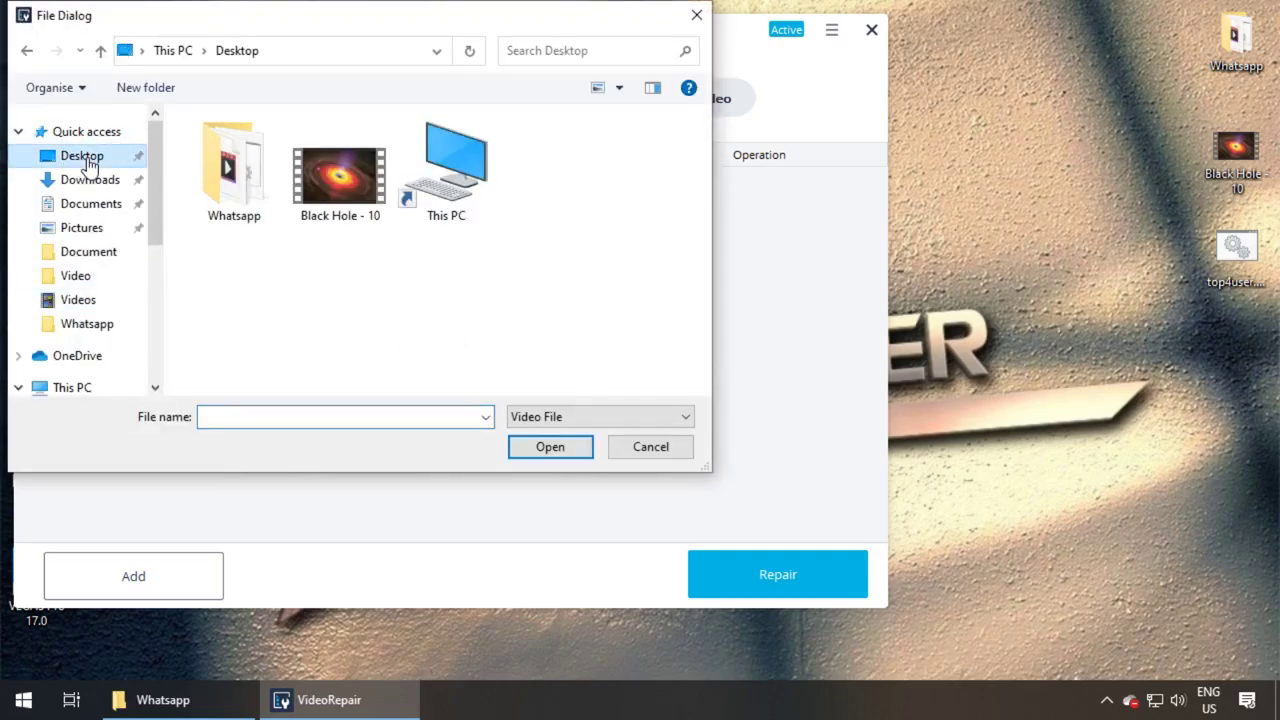
double_click(230, 185)
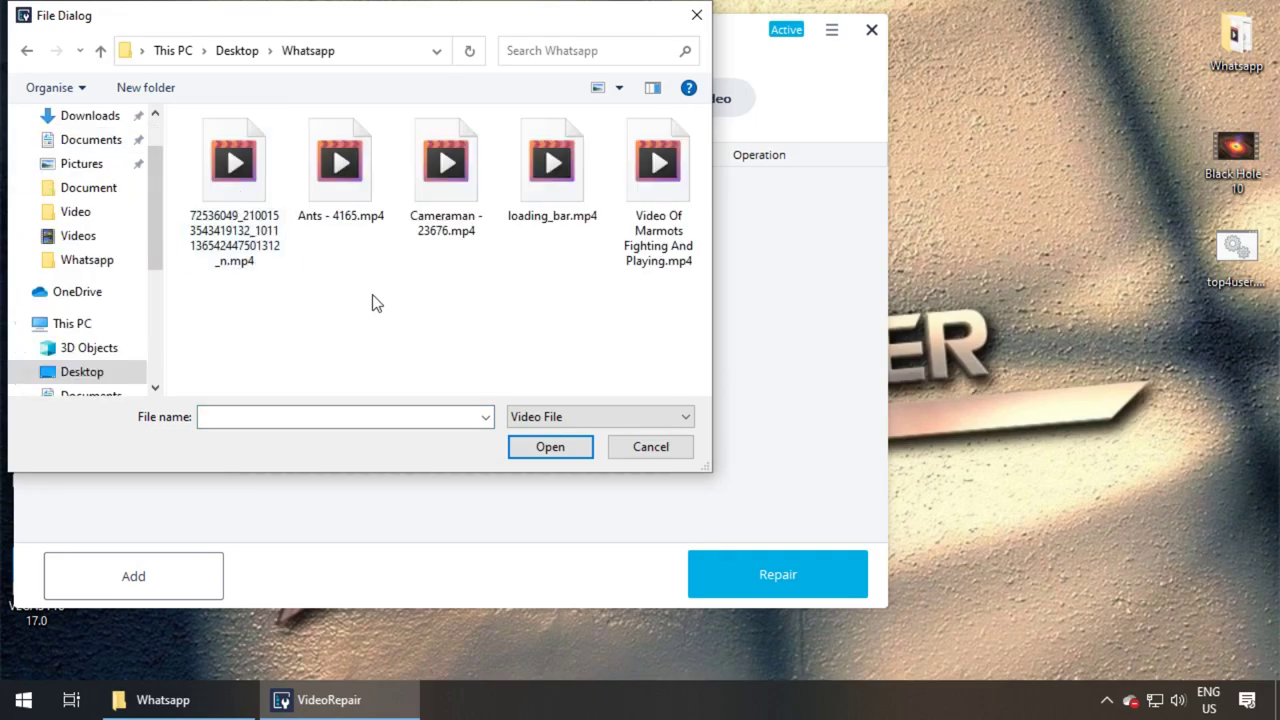
left_click_drag(200, 284, 685, 157)
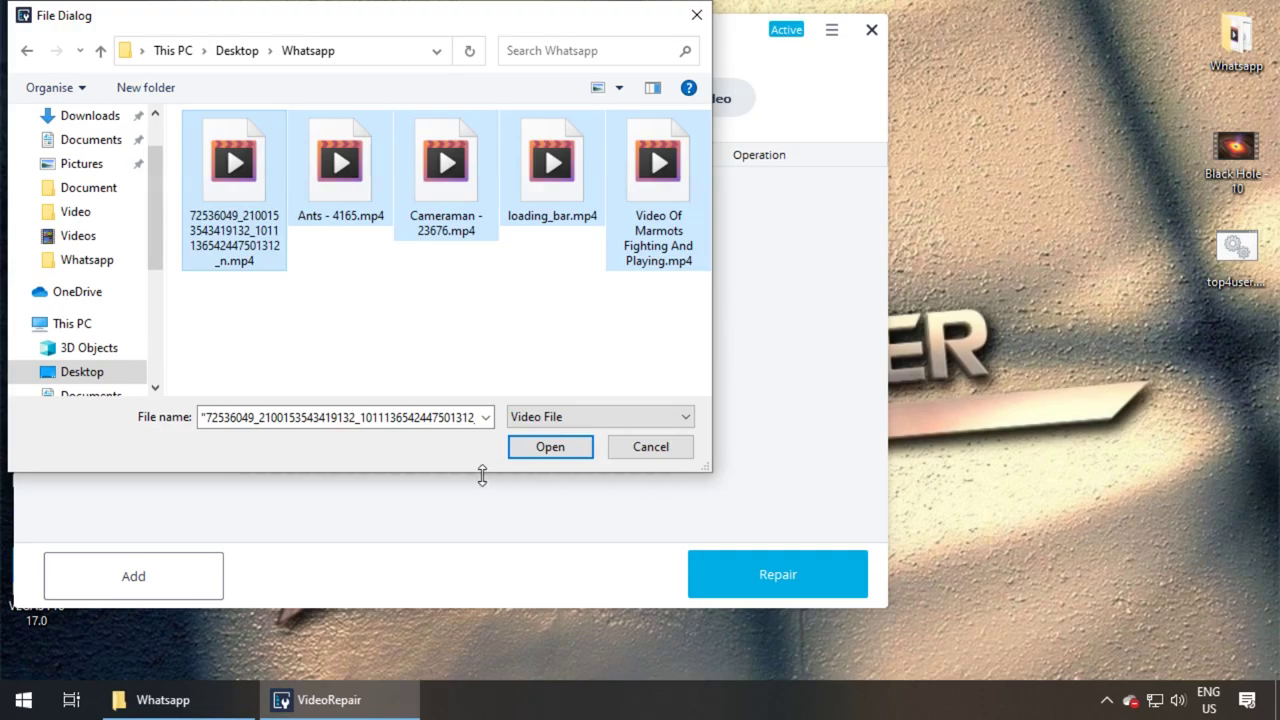
left_click(552, 447)
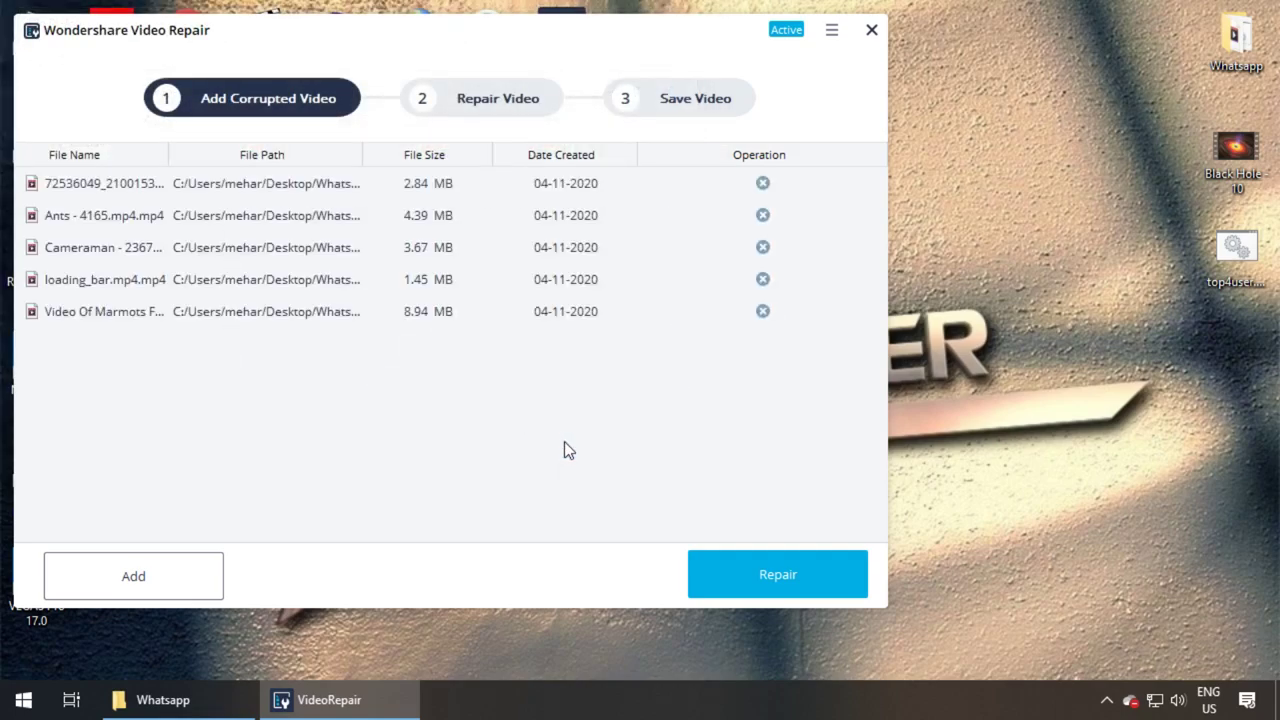
Step: Run the standard repair on all the added videos and dismiss the result message
left_click_drag(326, 39, 462, 40)
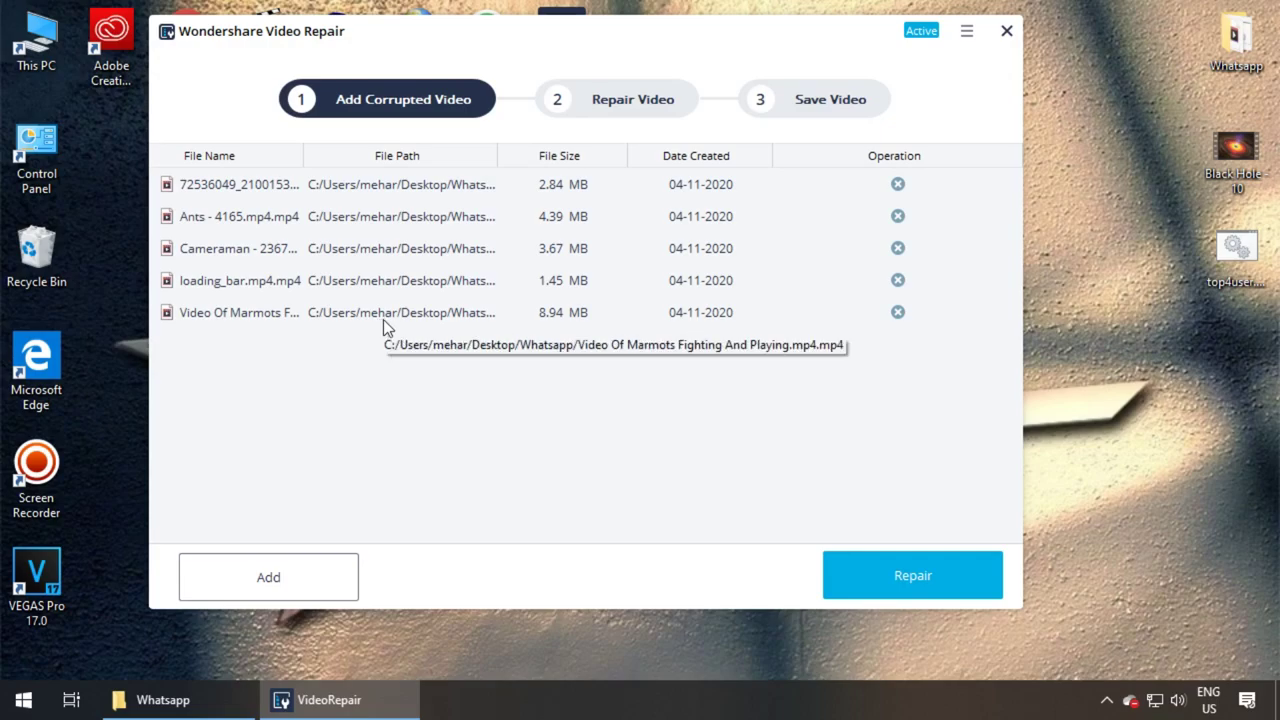
left_click(926, 572)
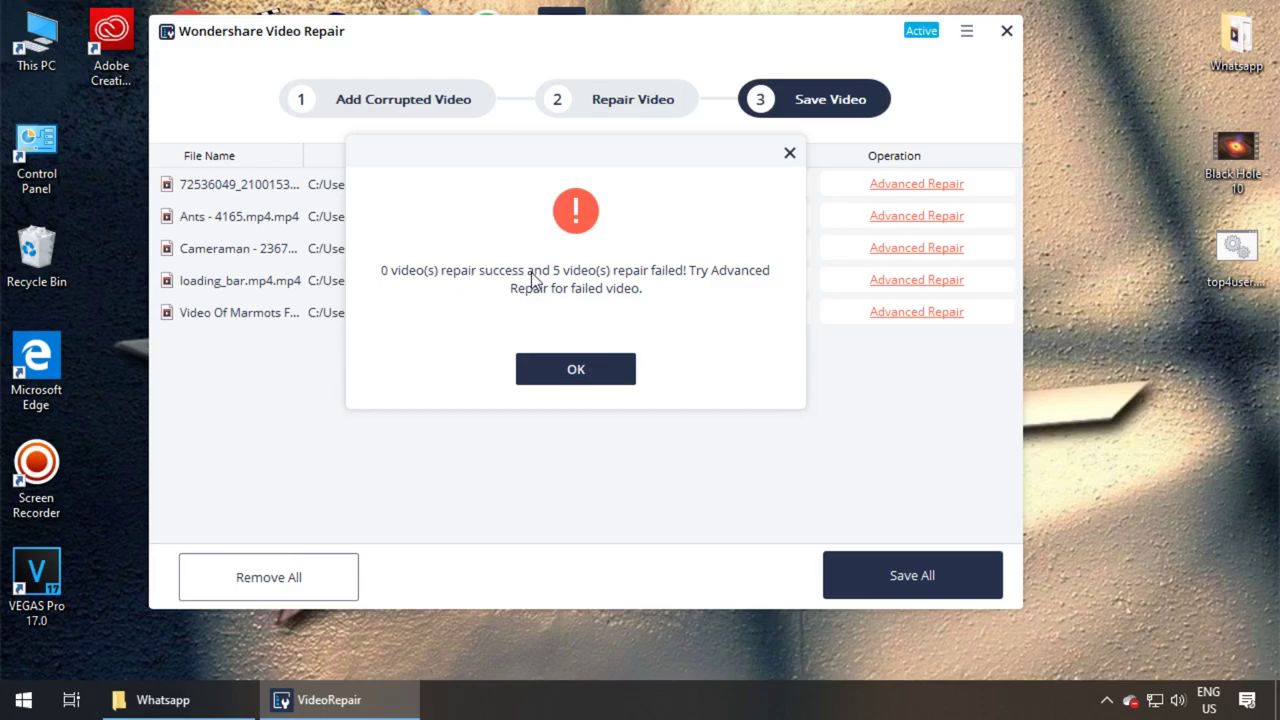
left_click(576, 369)
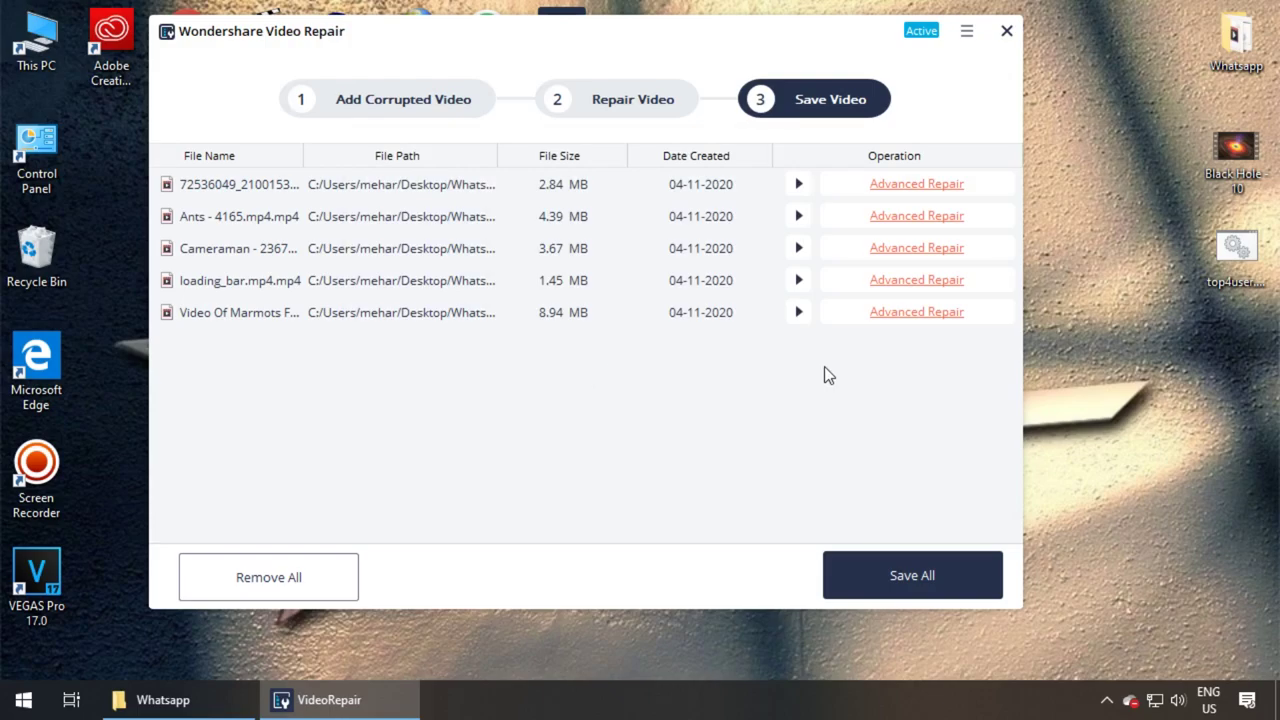
Step: Run Advanced Repair on all failed videos, using the Black Hole - 10 video from the desktop as the sample
left_click(916, 193)
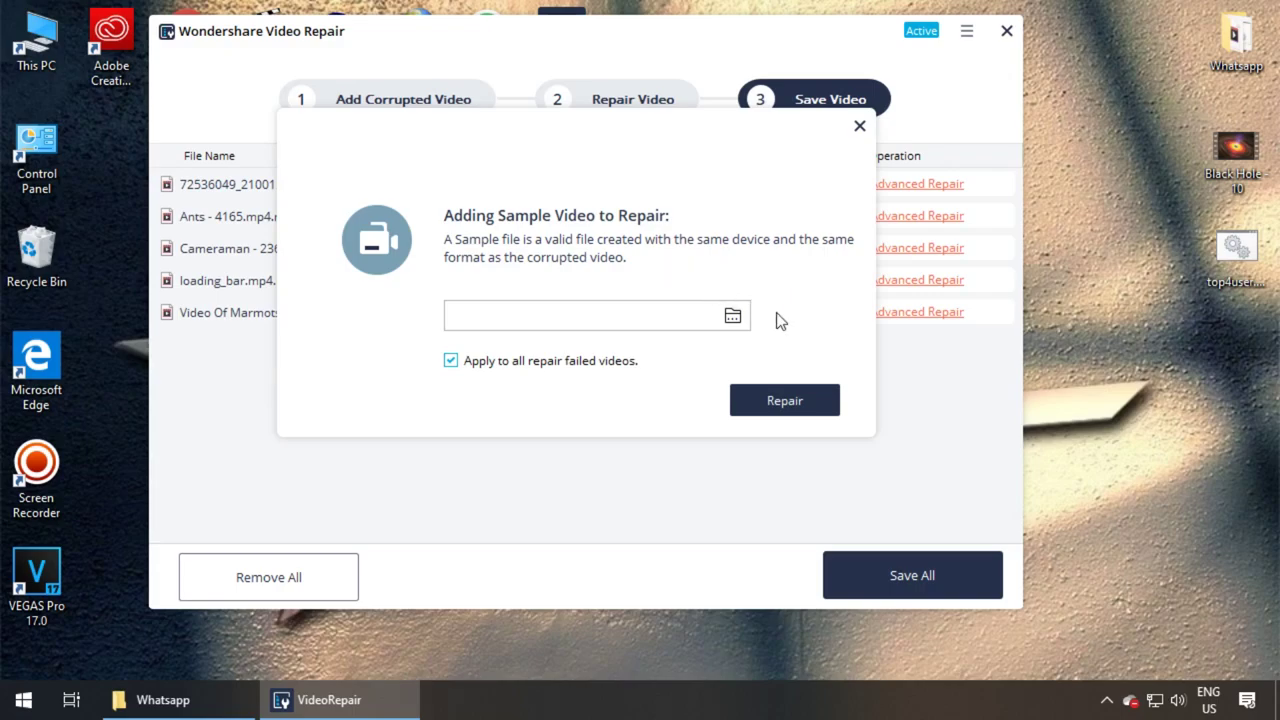
left_click(733, 318)
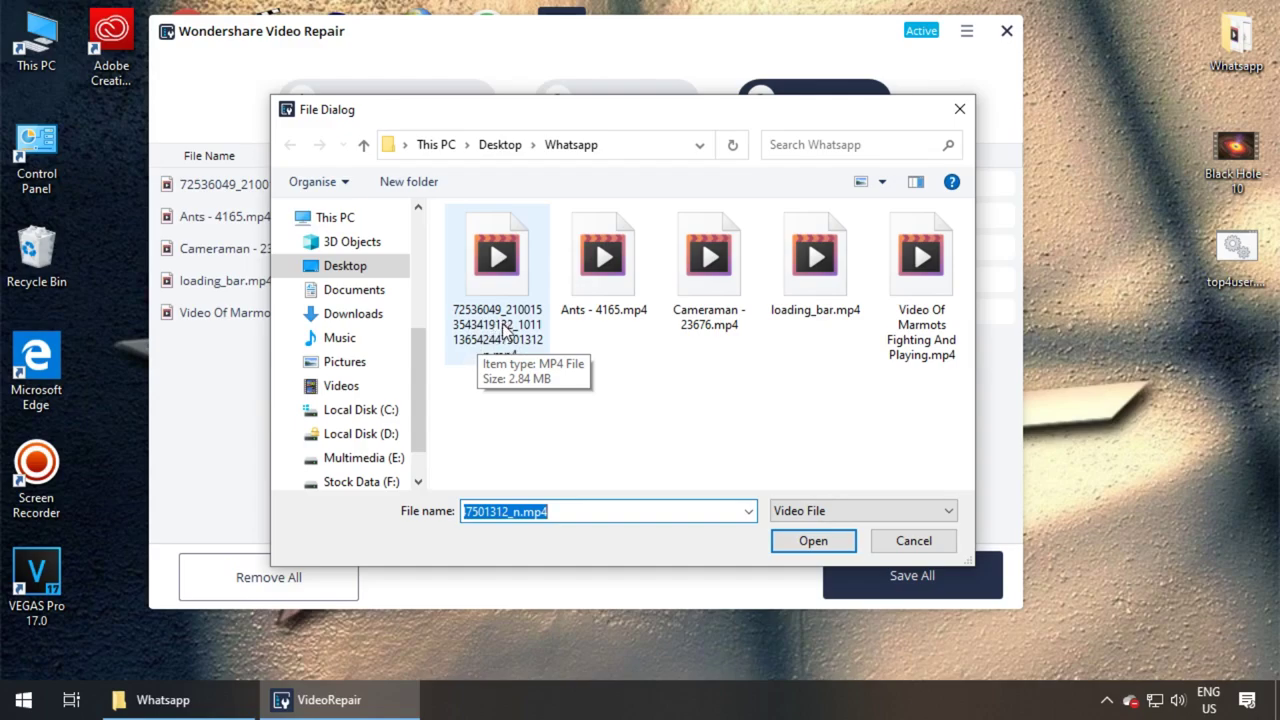
left_click(914, 541)
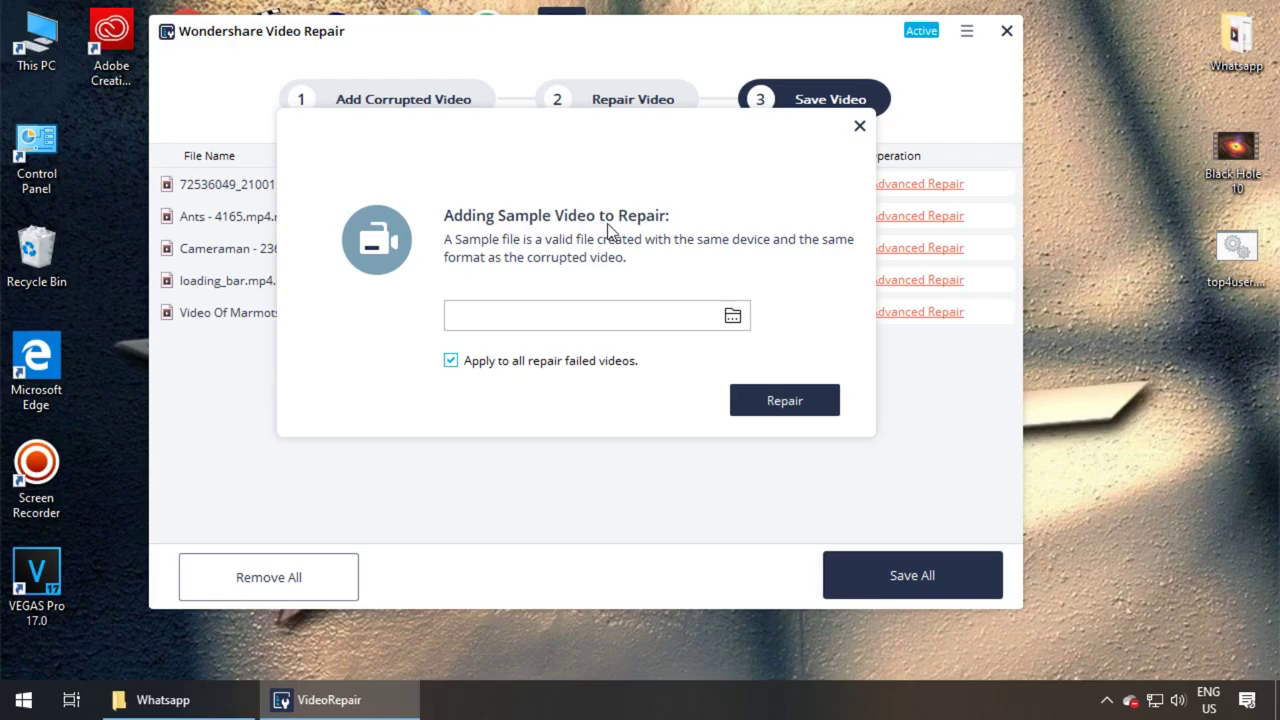
left_click(733, 316)
scroll(365, 330, "up", 4)
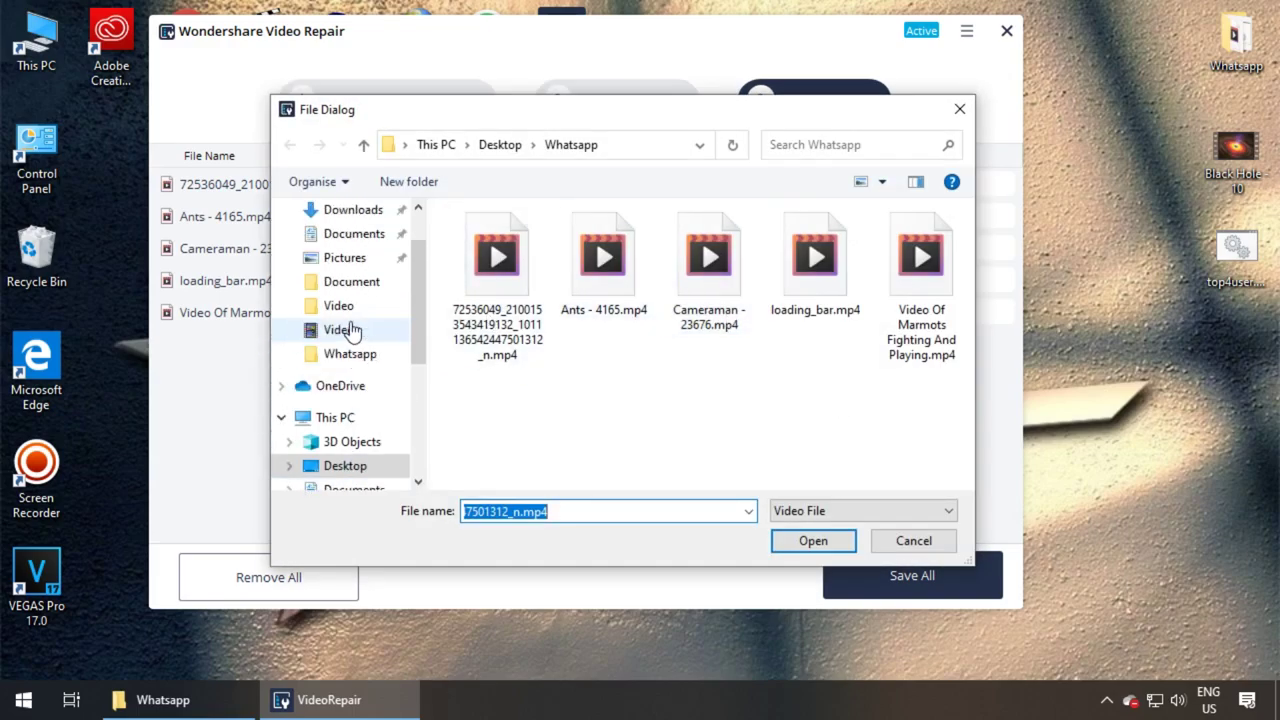
scroll(350, 330, "up", 2)
left_click(345, 250)
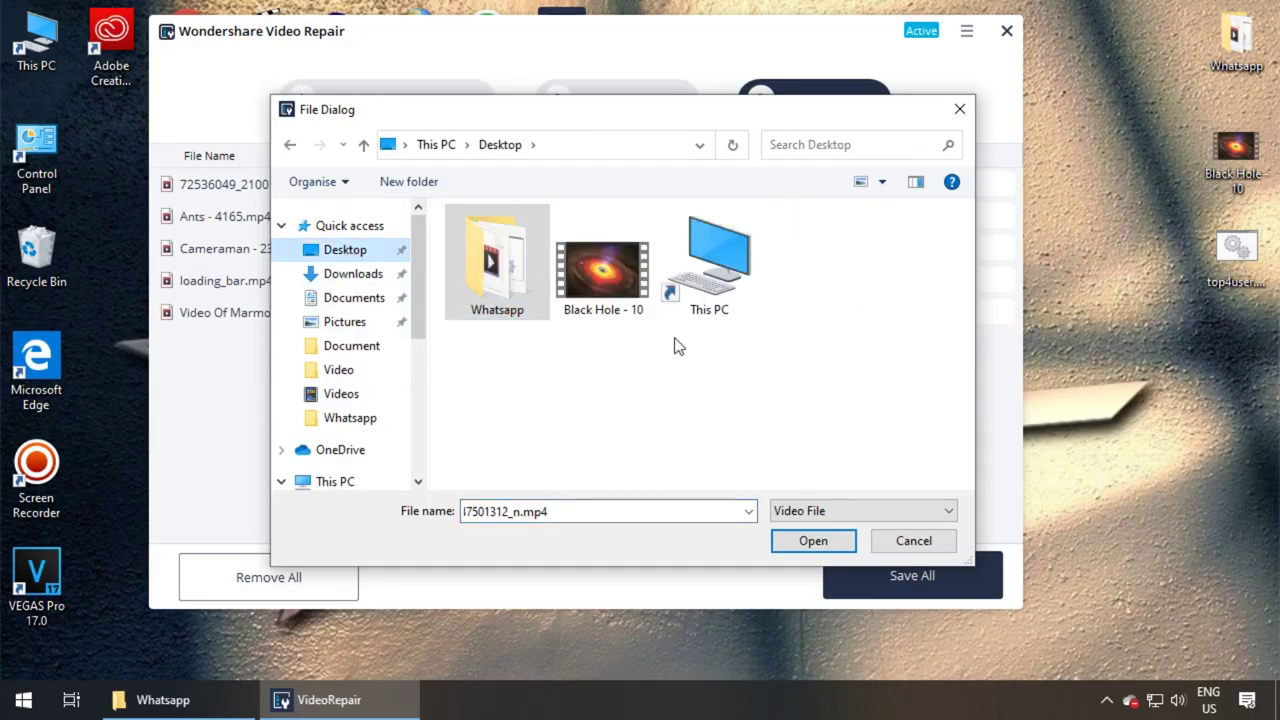
left_click(593, 272)
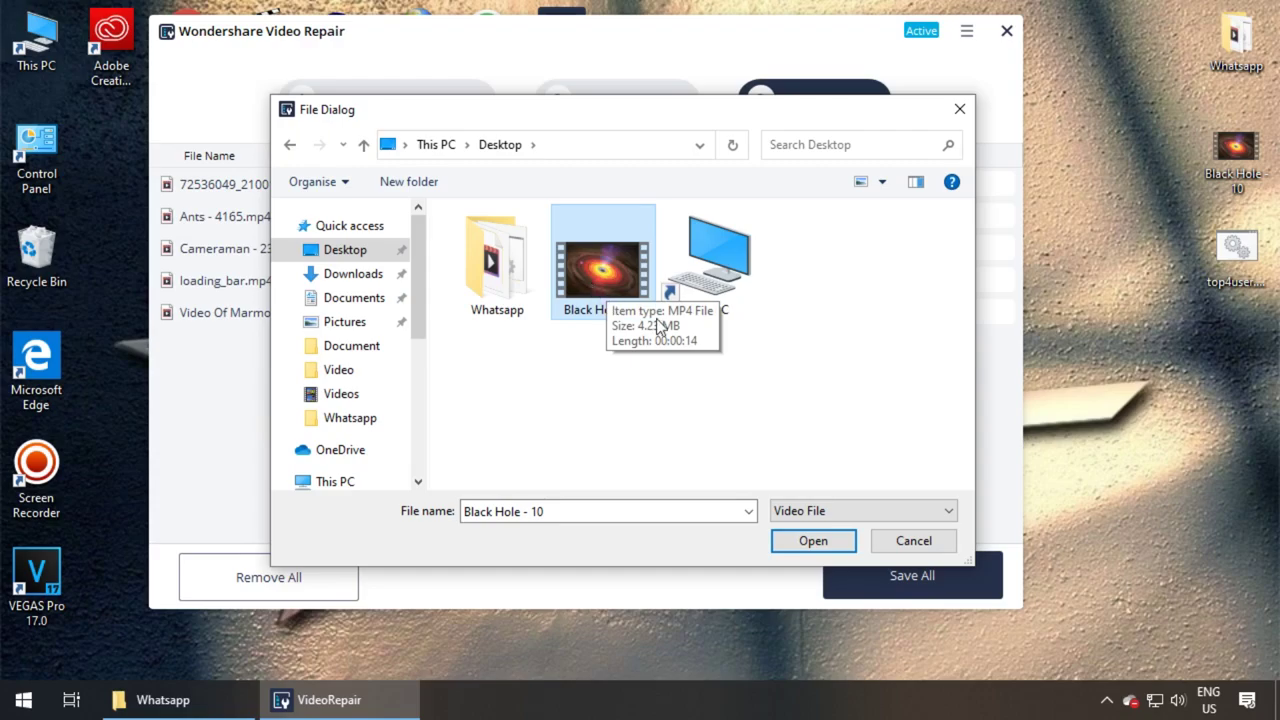
left_click(811, 541)
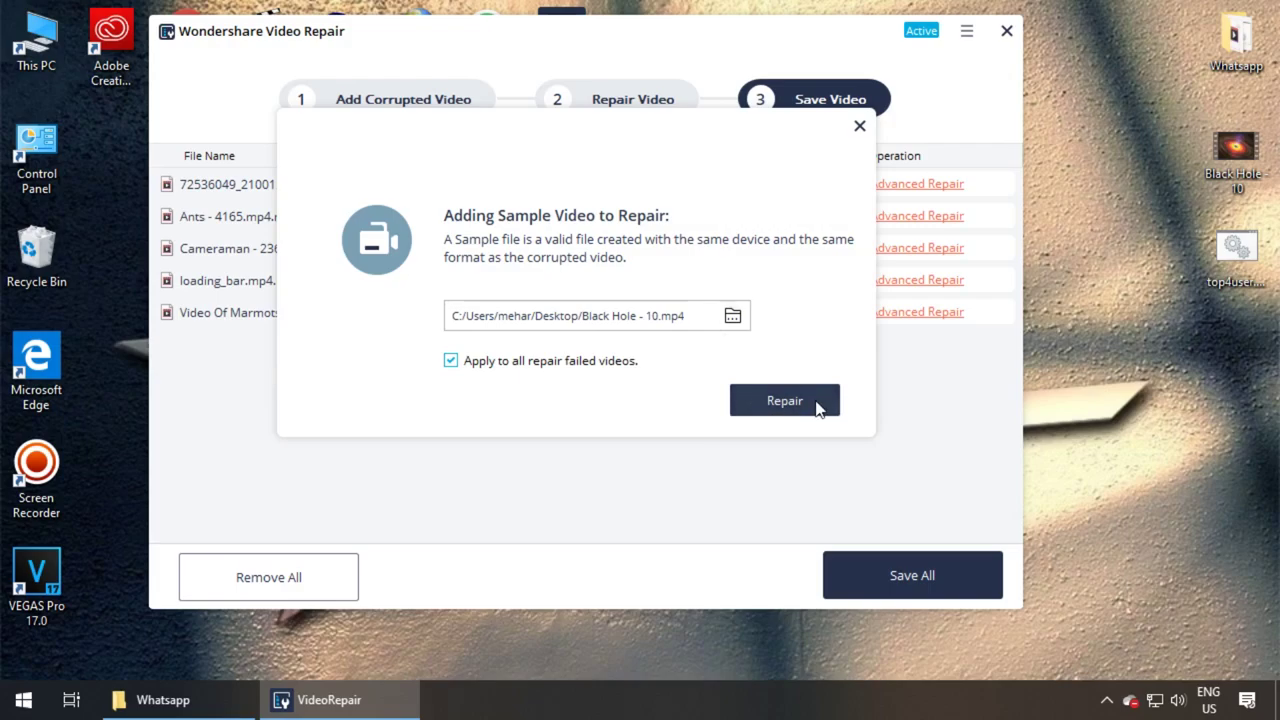
left_click(781, 403)
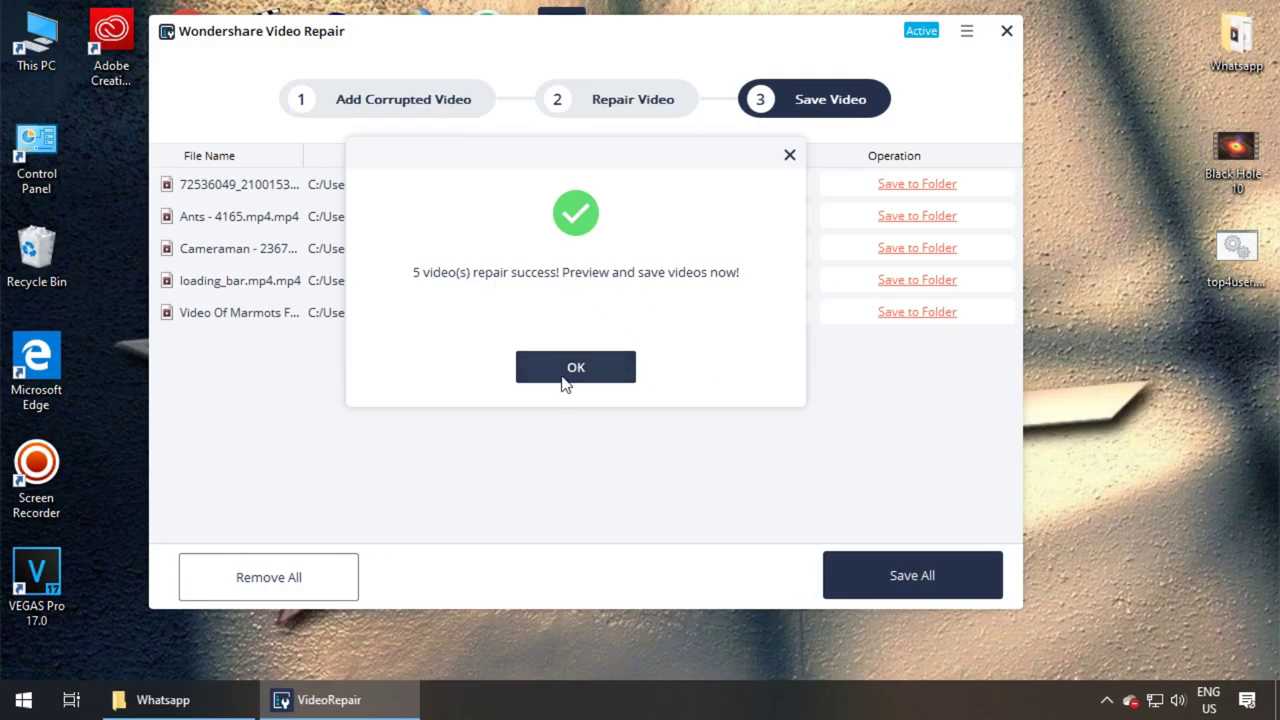
left_click(597, 372)
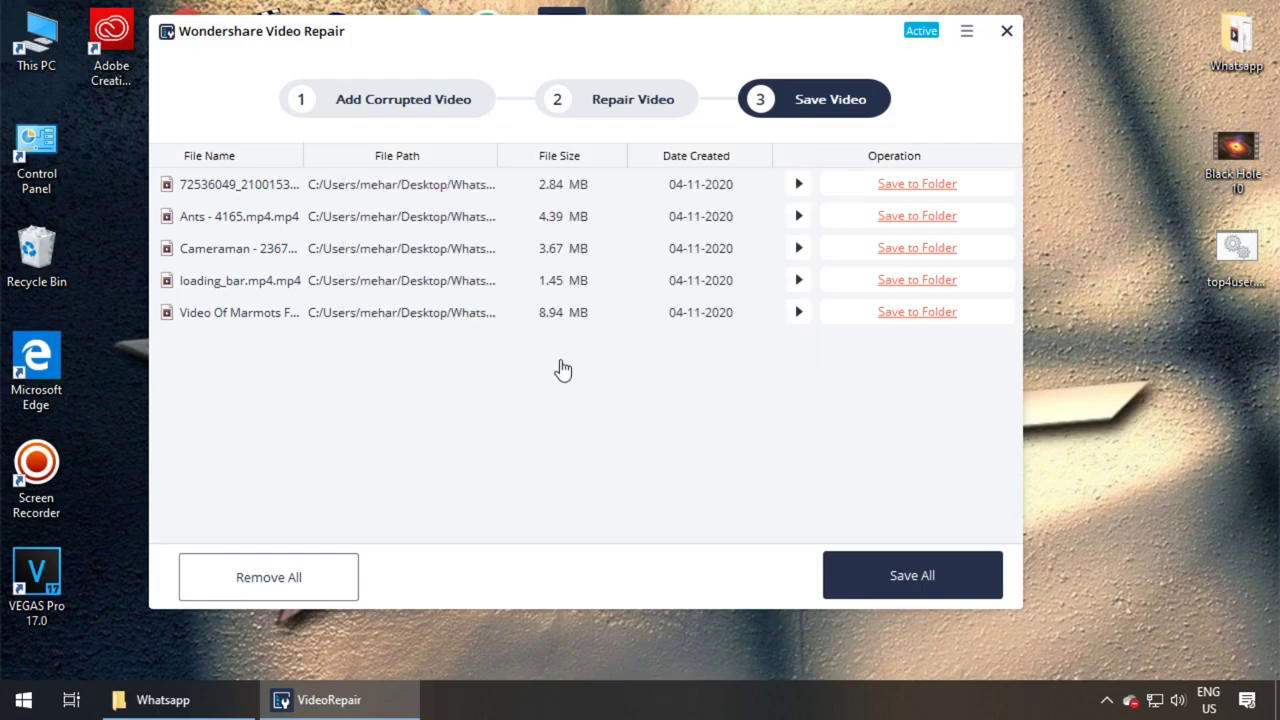
Step: Preview the first repaired video in the list, pause it, and close the preview
left_click(799, 185)
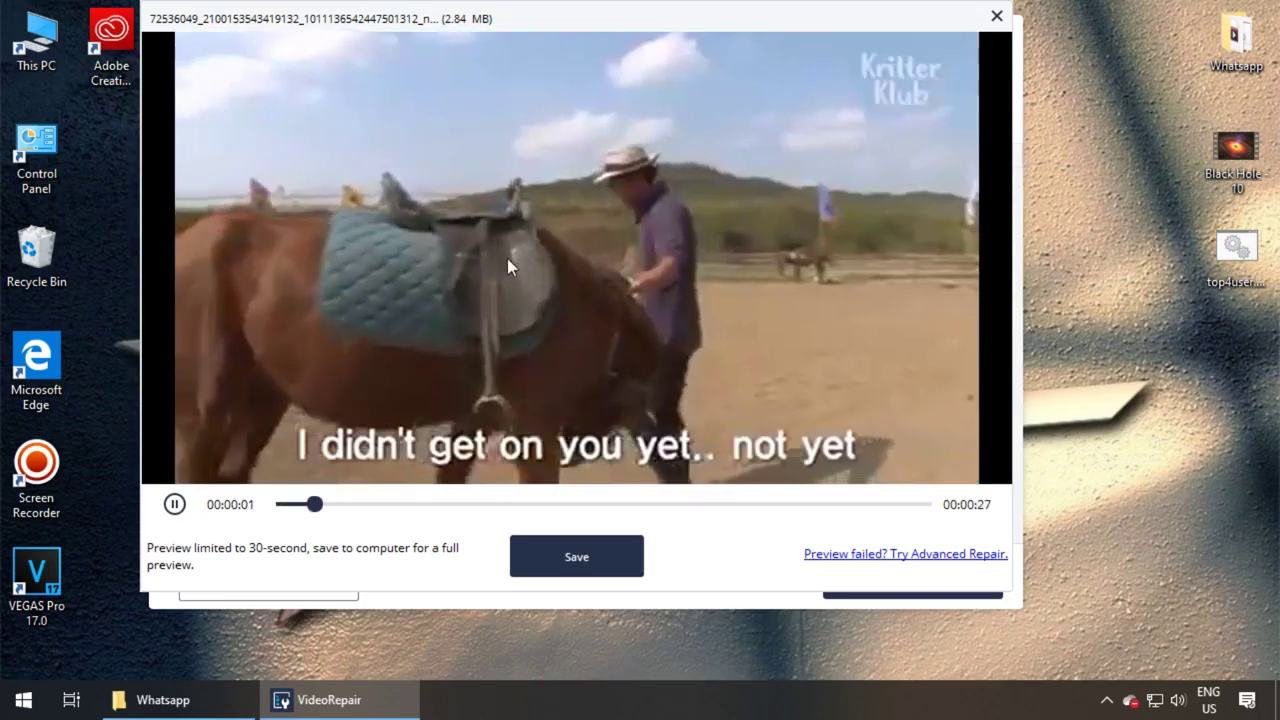
left_click(172, 504)
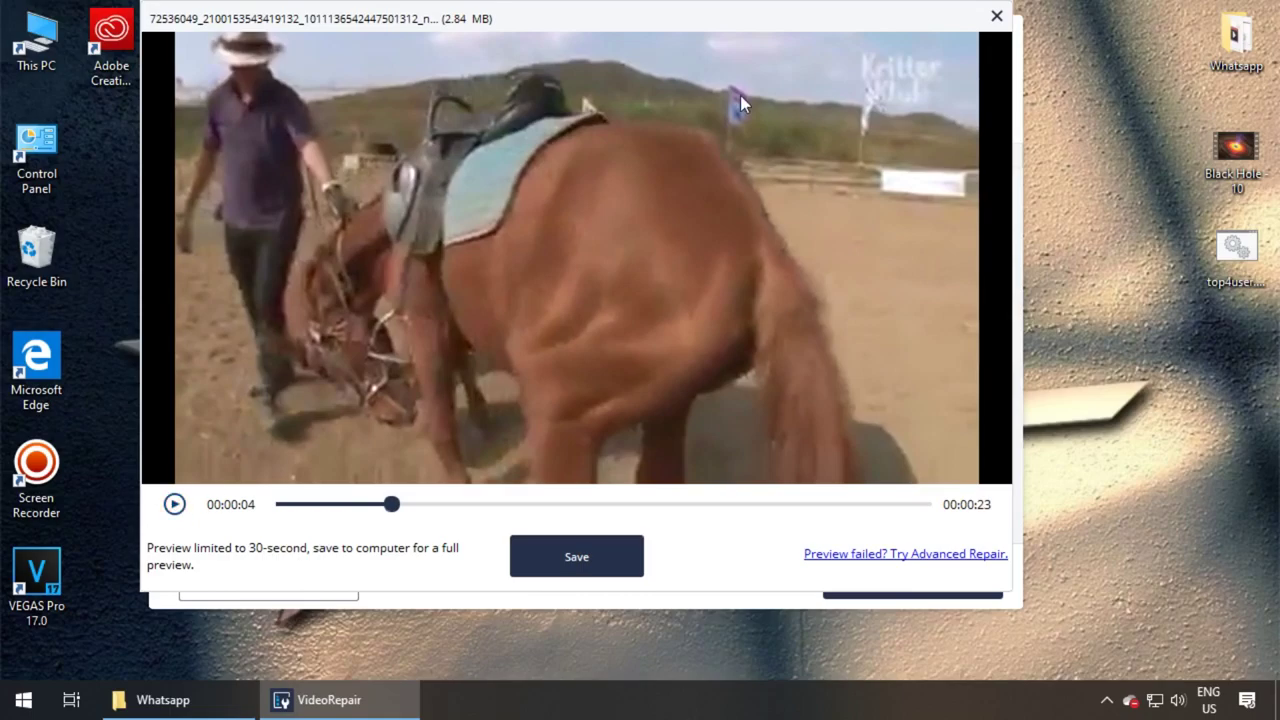
left_click(997, 17)
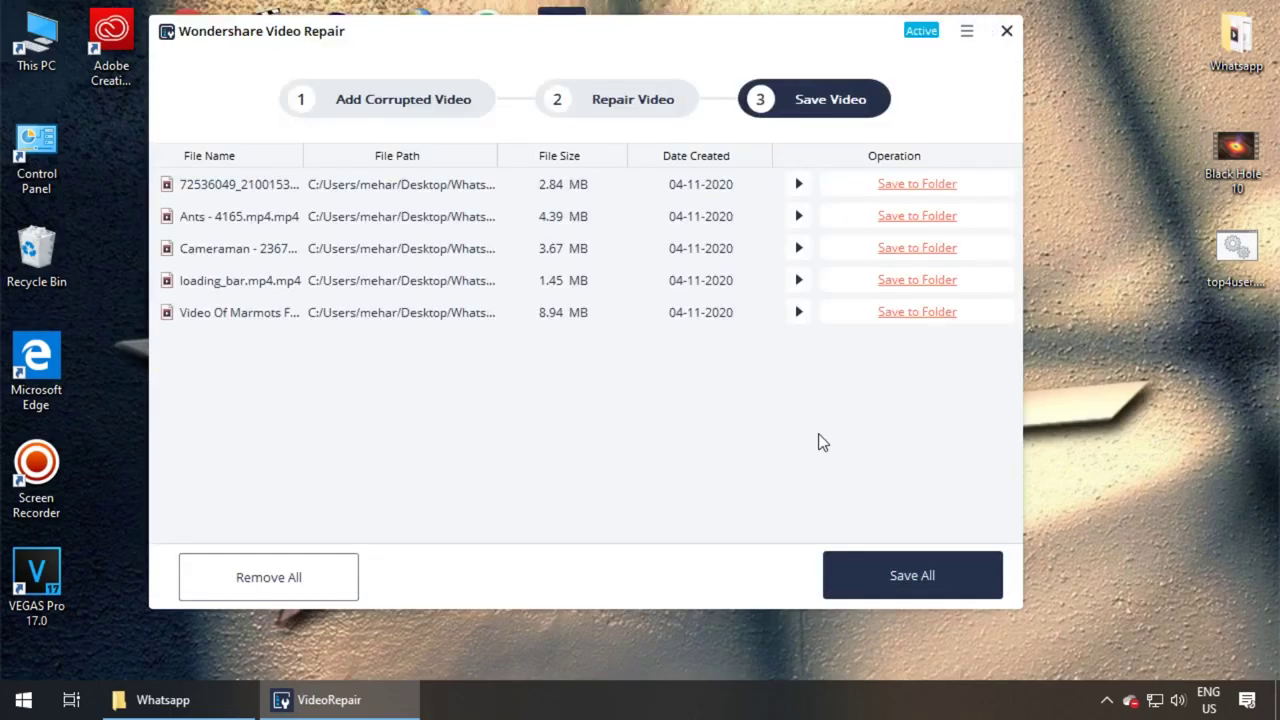
Step: Save all the repaired videos to the E: Multimedia drive and dismiss the save message in Video Repair
left_click(918, 582)
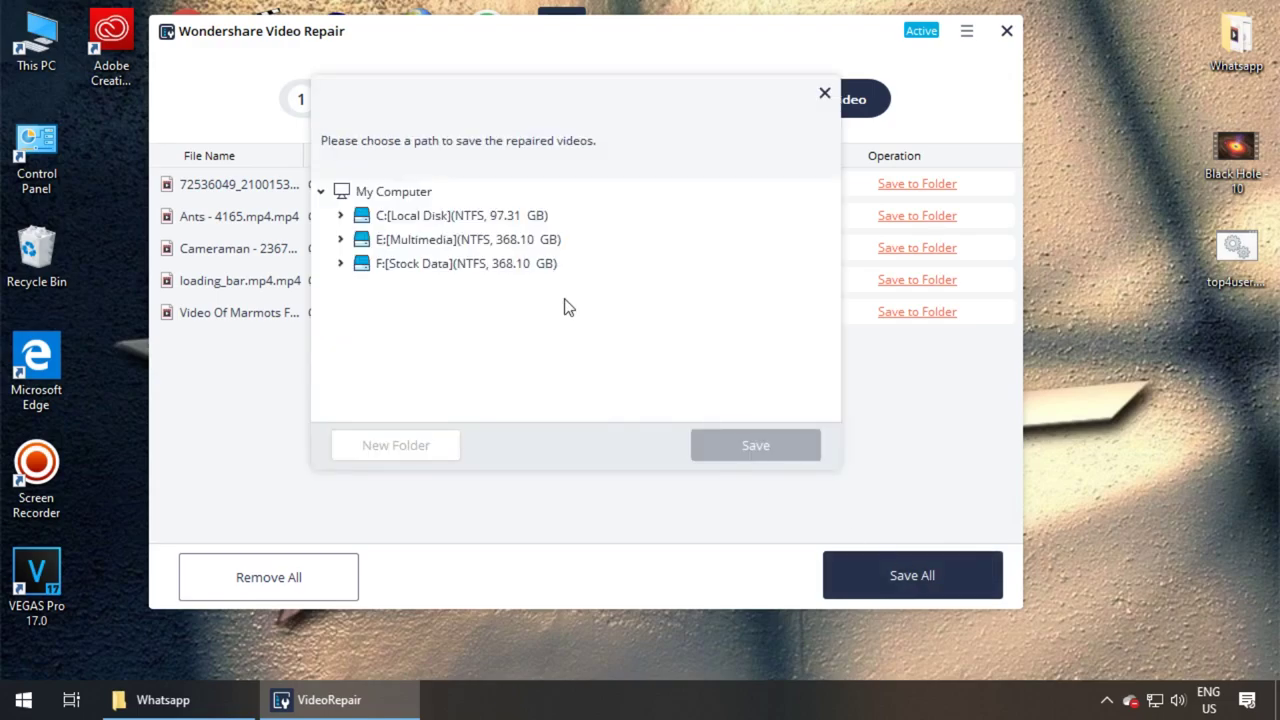
left_click(452, 245)
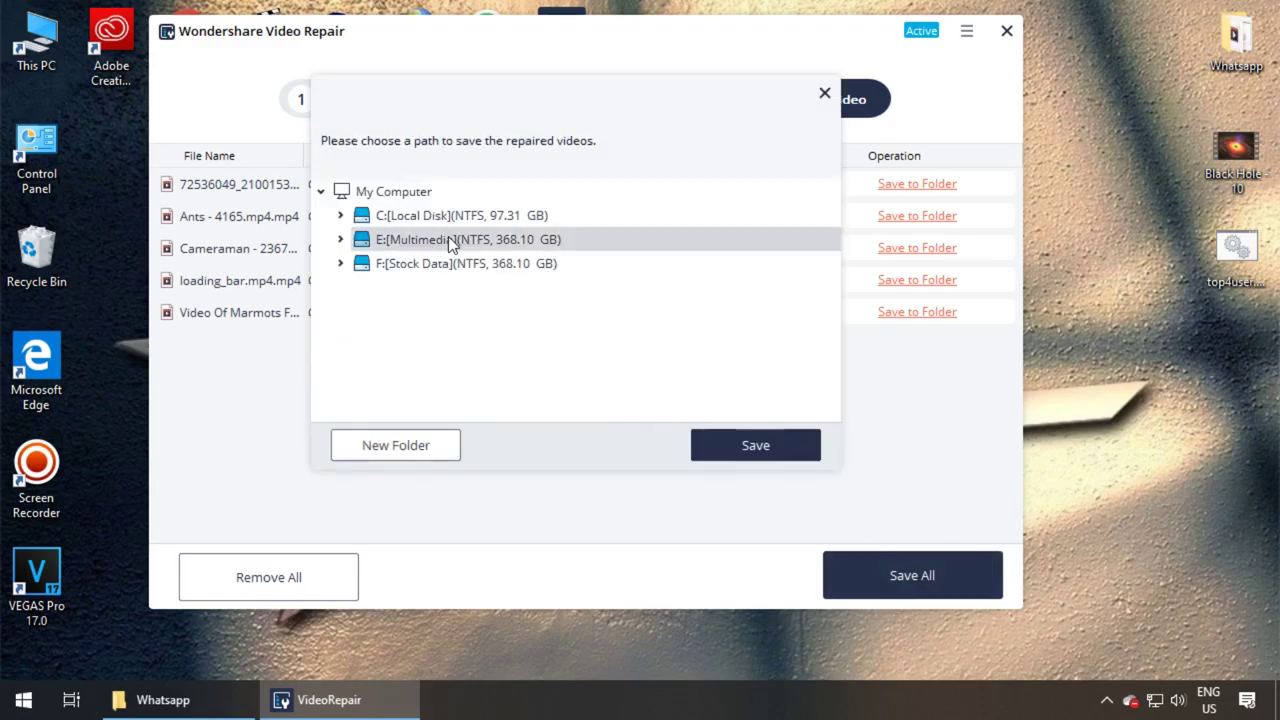
left_click(750, 447)
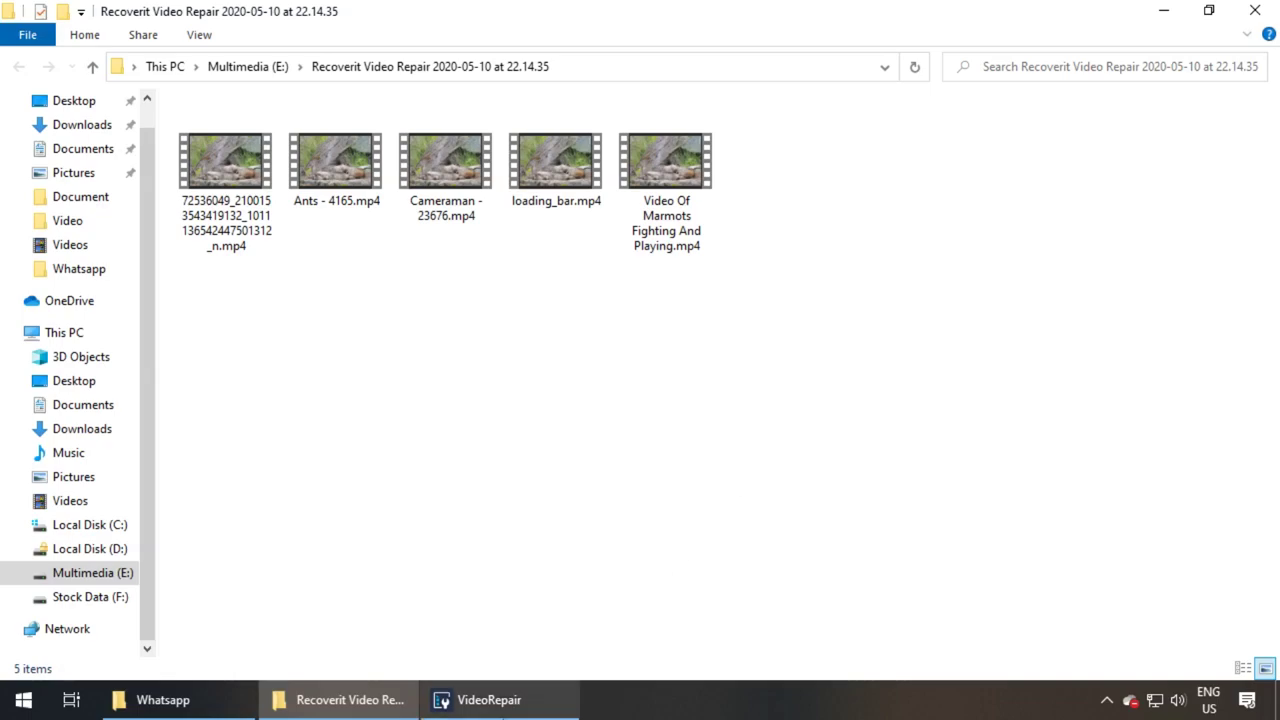
left_click(489, 700)
left_click(587, 378)
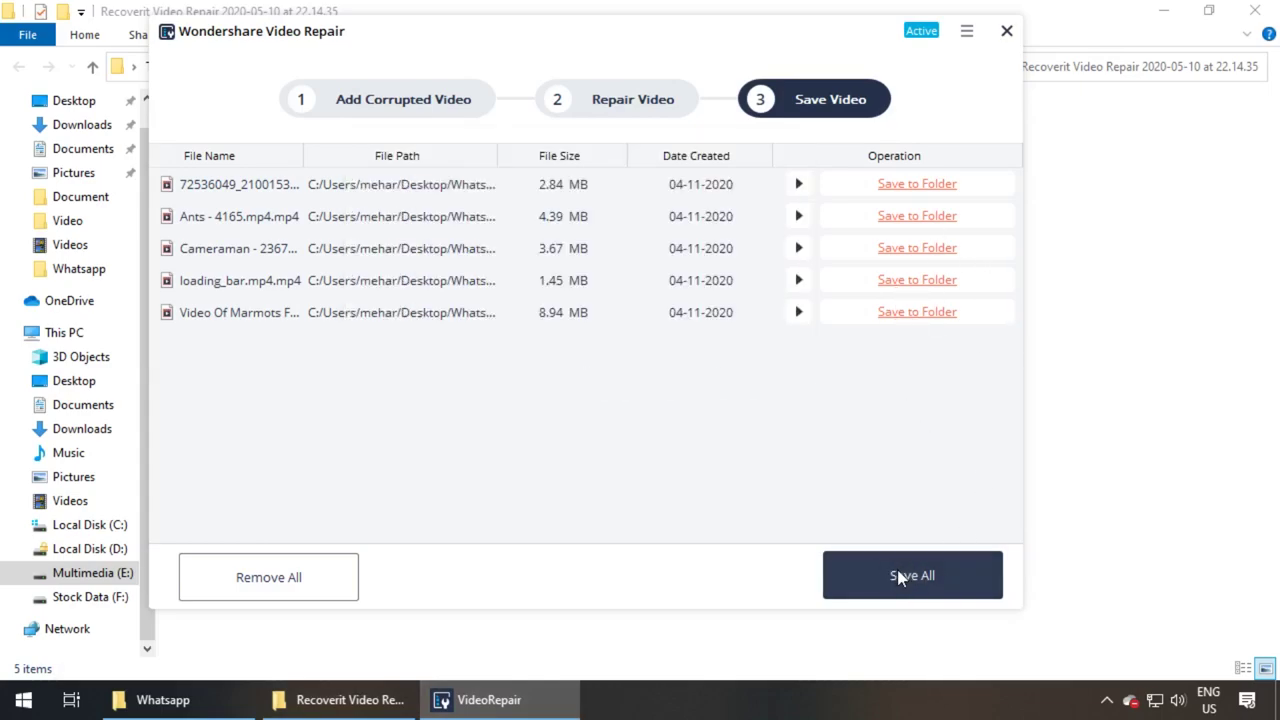
Step: Switch to the folder of saved repaired videos in File Explorer and play the first video and loading_bar.mp4 to check them
left_click(343, 699)
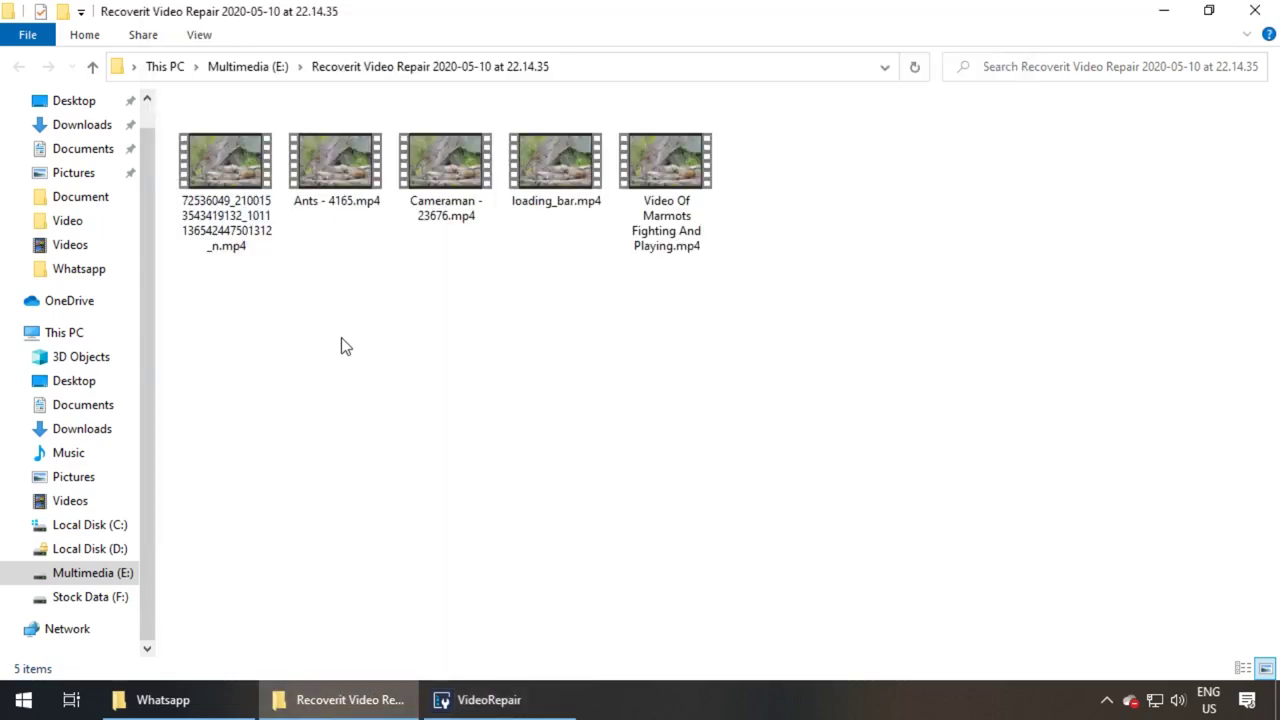
left_click_drag(200, 272, 826, 190)
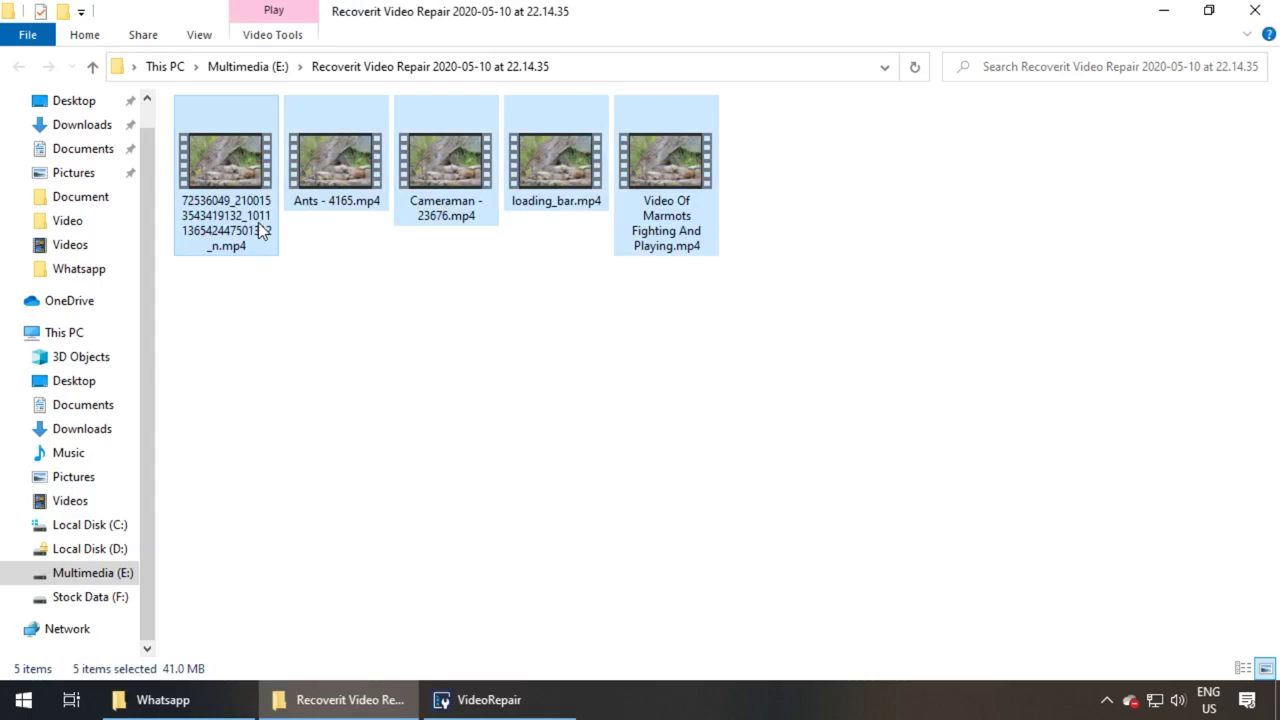
left_click(421, 337)
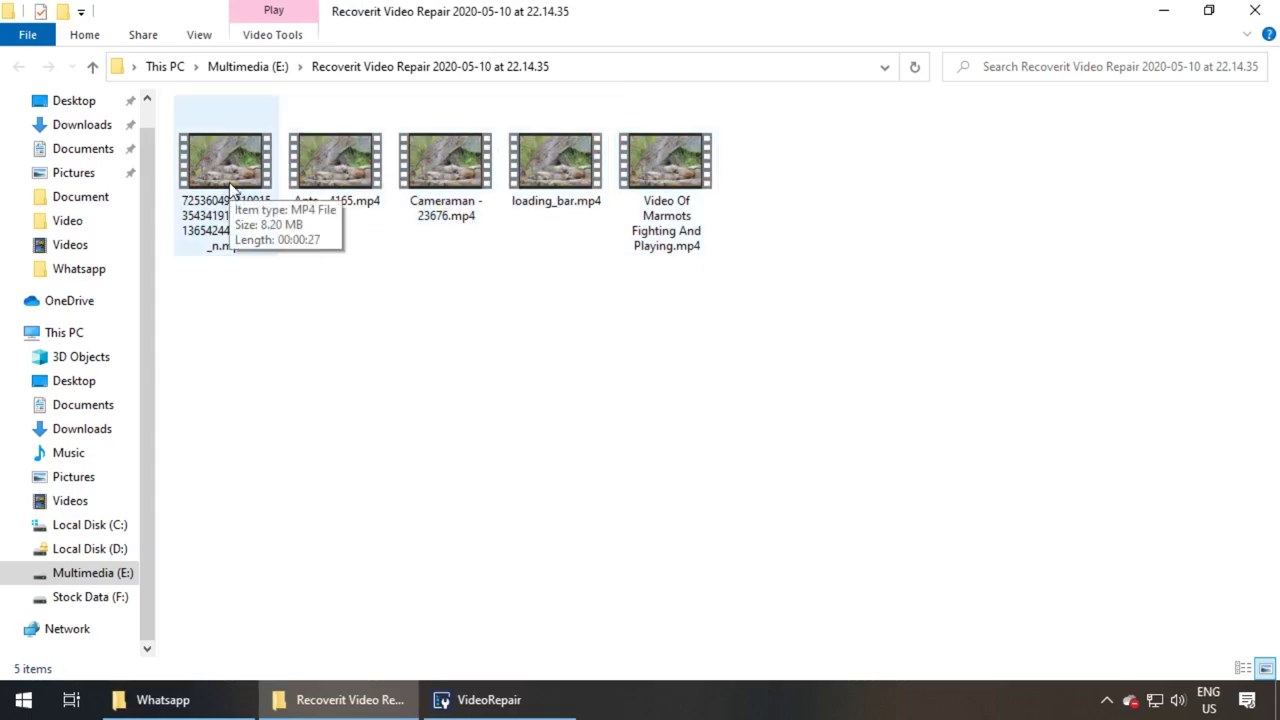
double_click(218, 166)
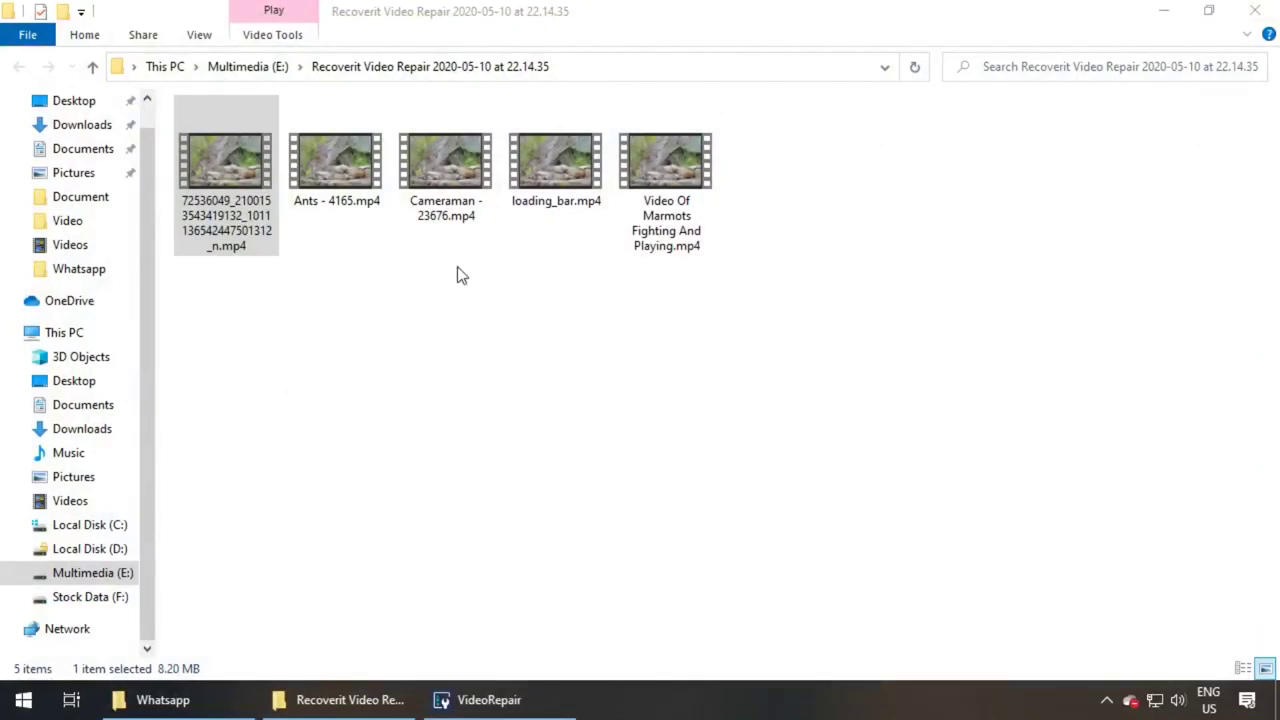
double_click(556, 177)
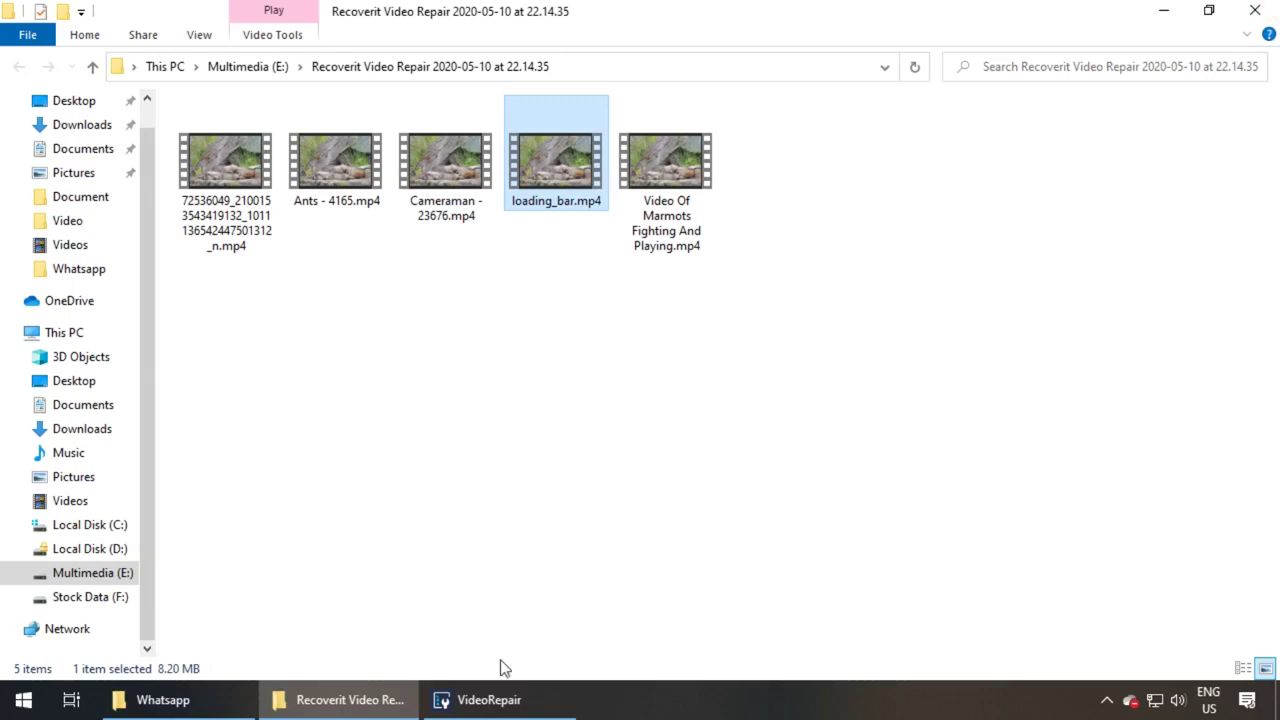
Step: Switch to Video Repair, remove all listed videos, and add only the first video from the desktop's Whatsapp folder
left_click(489, 699)
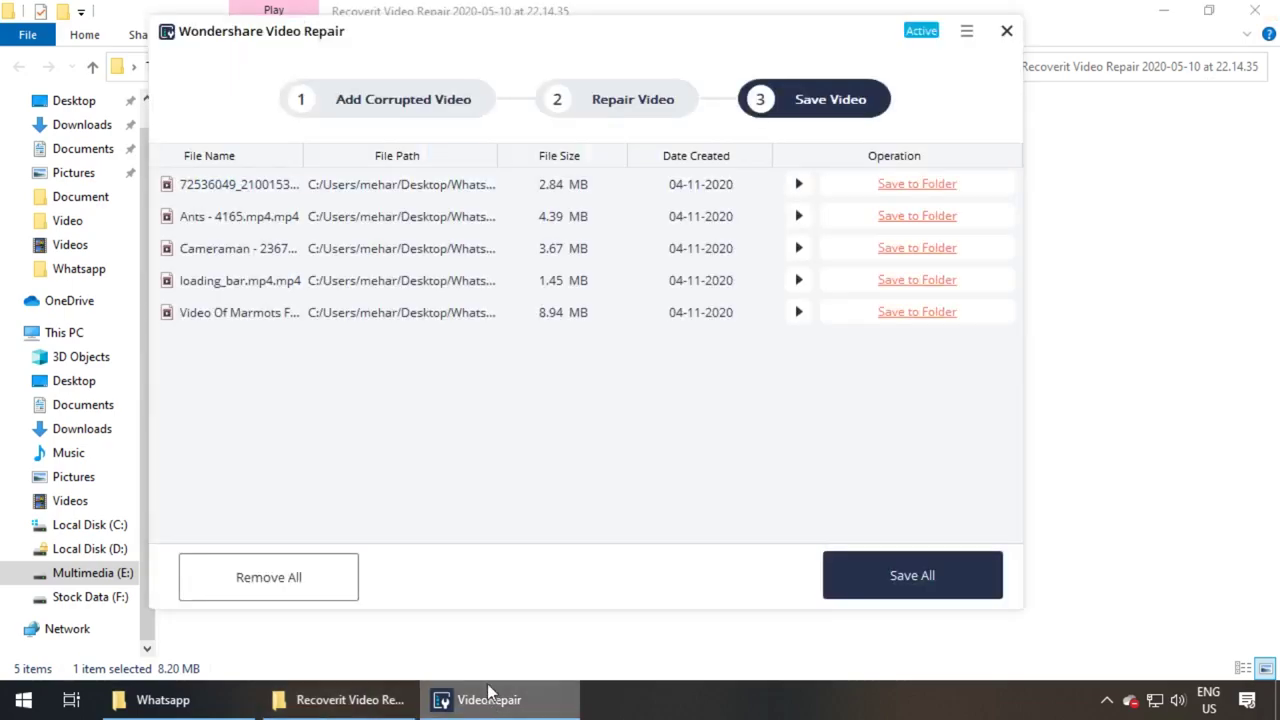
left_click(268, 580)
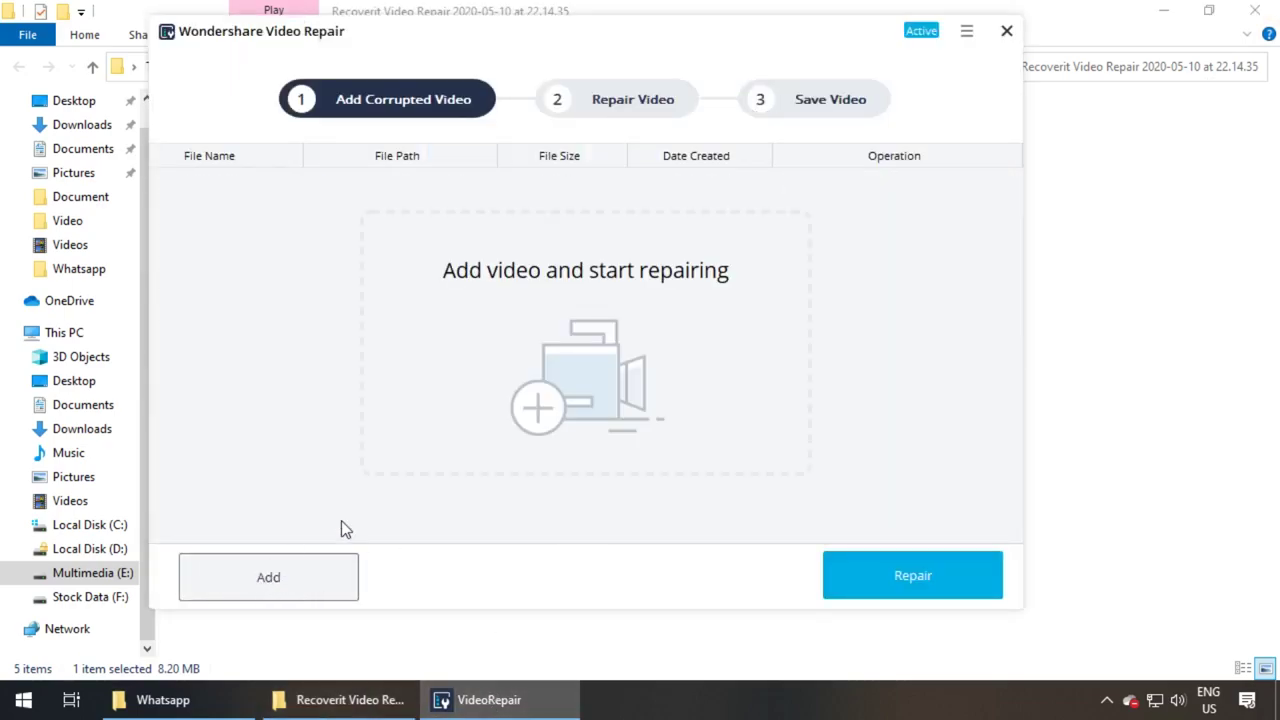
left_click(633, 337)
scroll(250, 277, "up", 3)
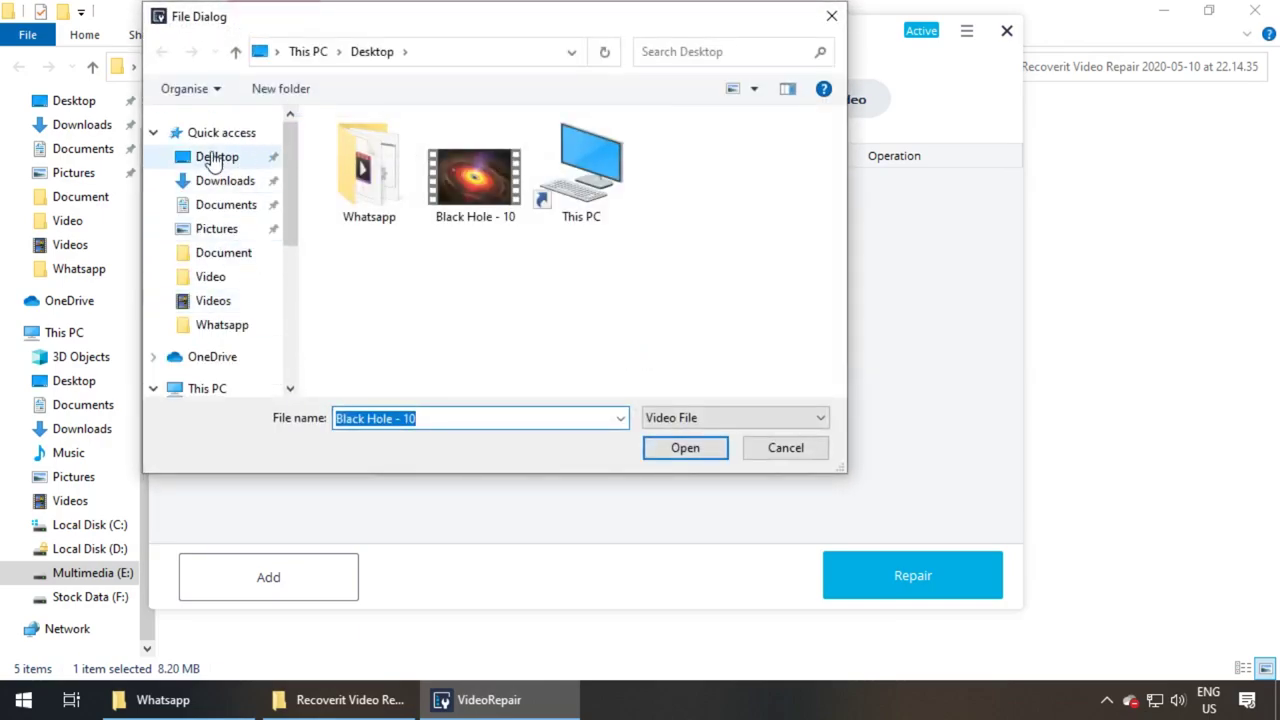
left_click(228, 158)
double_click(393, 202)
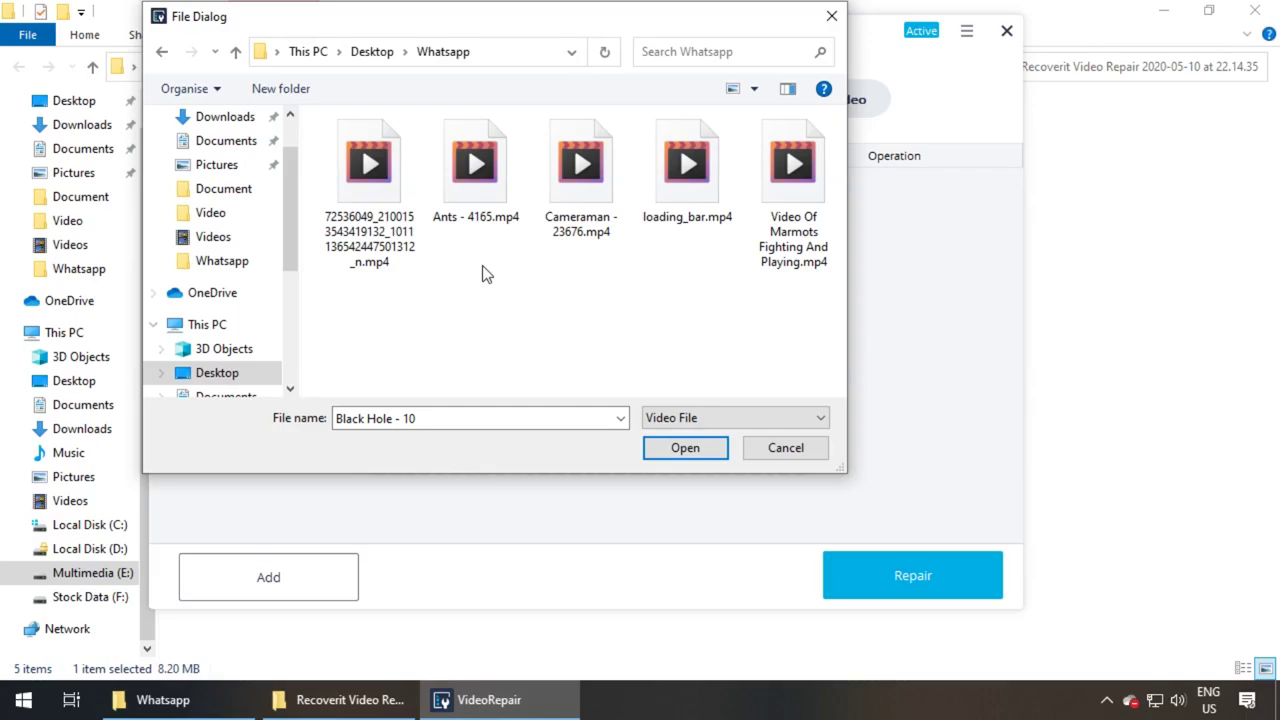
left_click(362, 221)
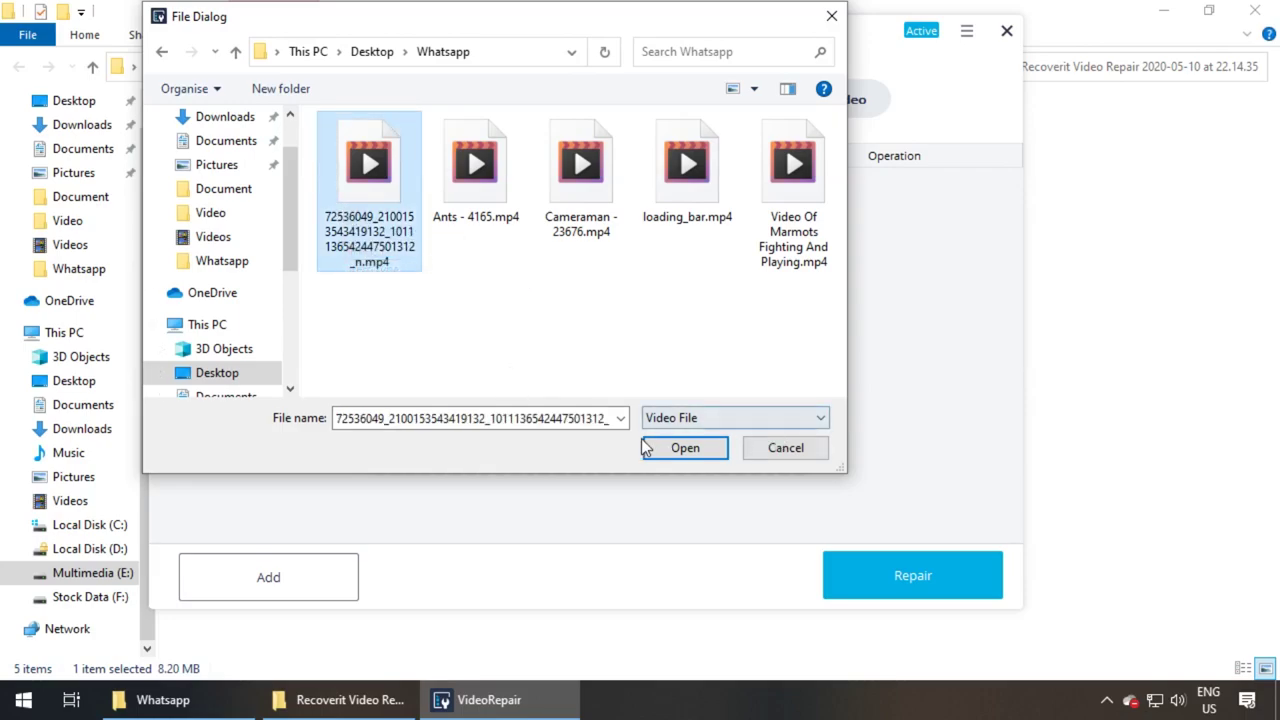
left_click(686, 449)
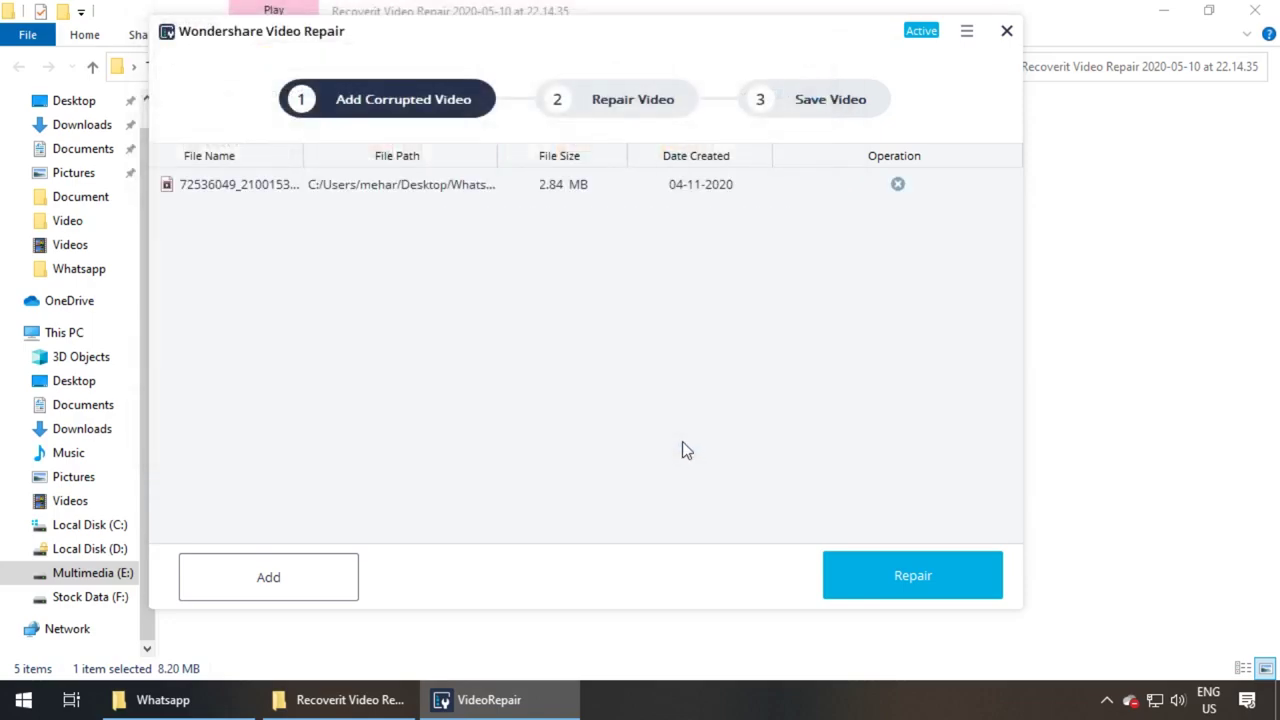
Step: Run the standard repair on the added video, follow with Advanced Repair using the desktop's Black Hole - 10 video as sample, and dismiss the messages
left_click(937, 586)
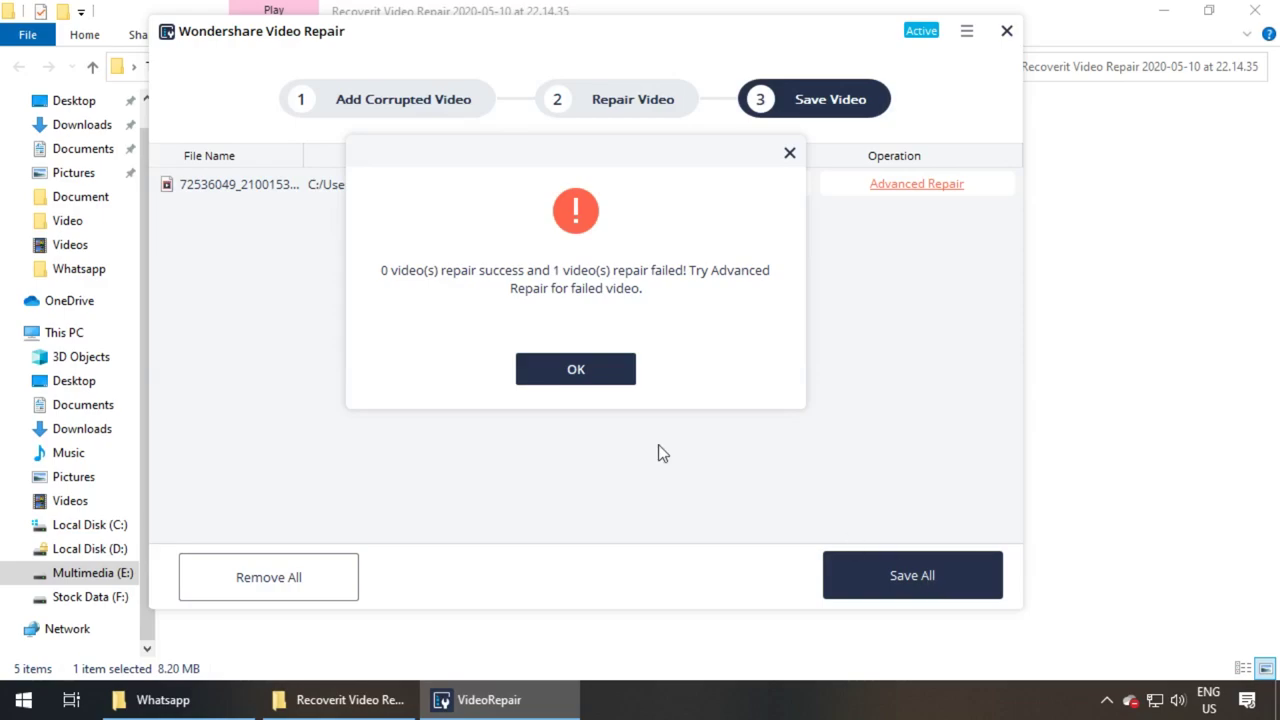
left_click(570, 370)
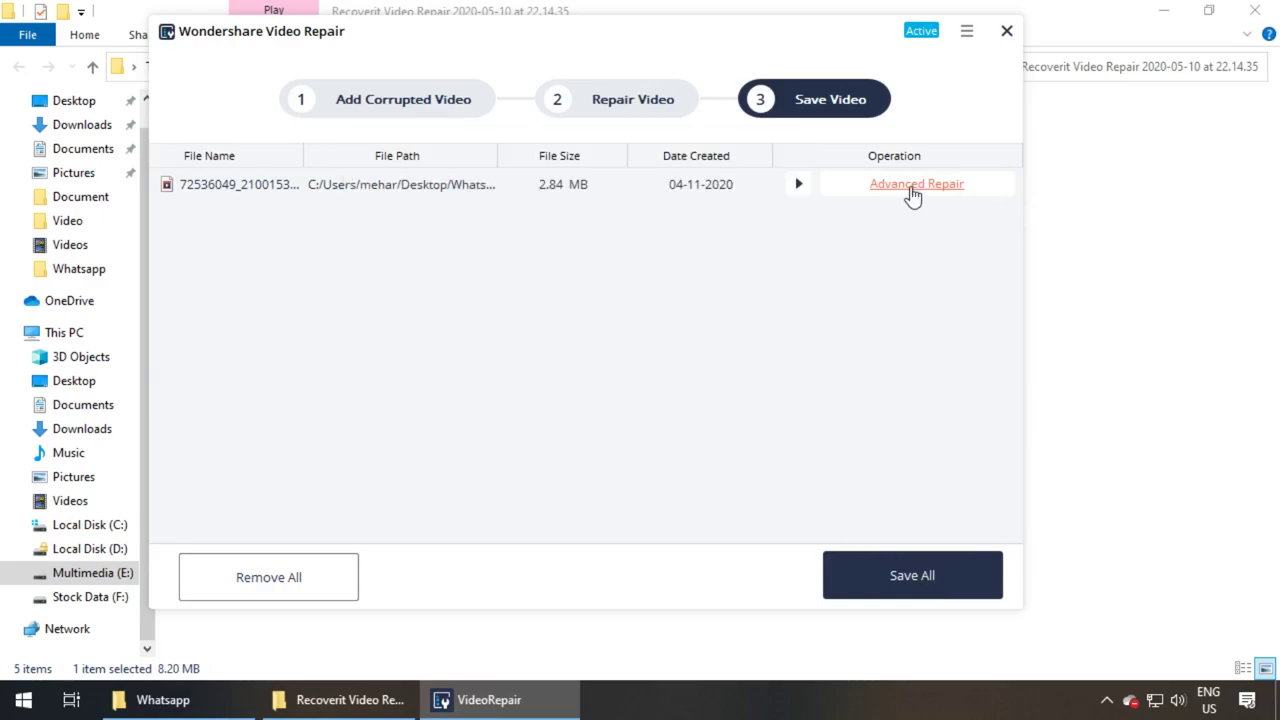
left_click(938, 192)
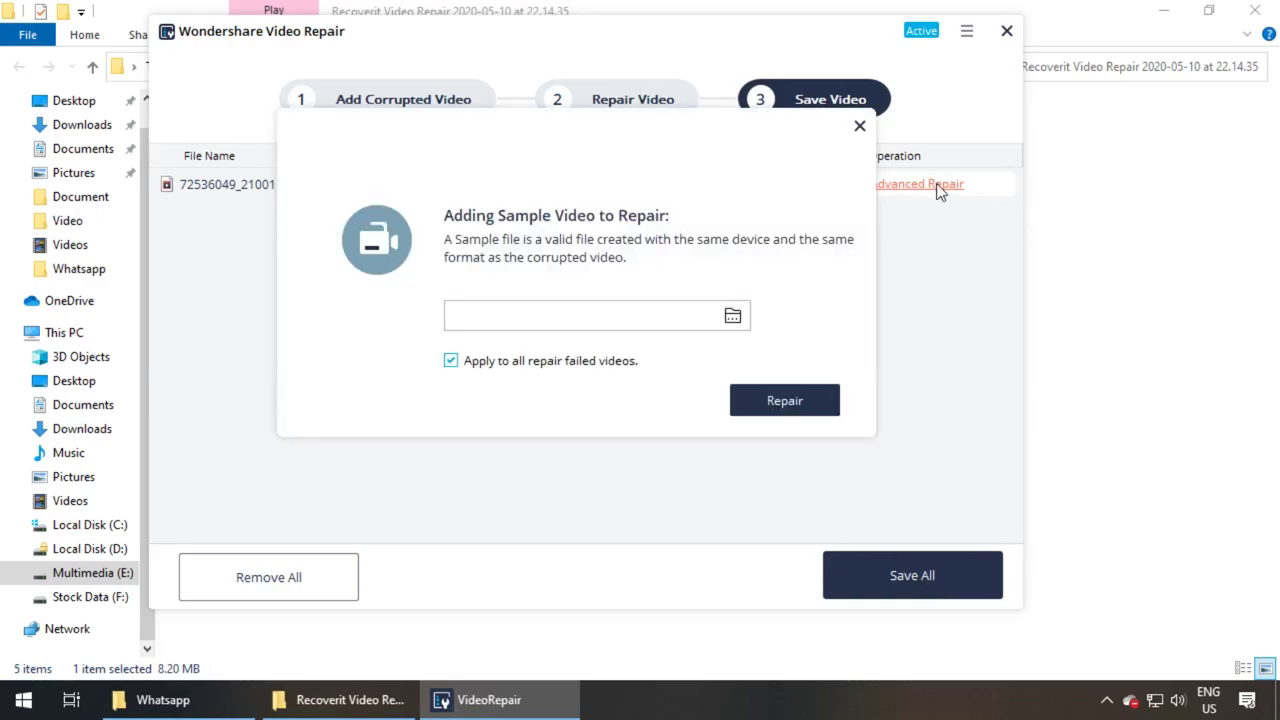
left_click(733, 317)
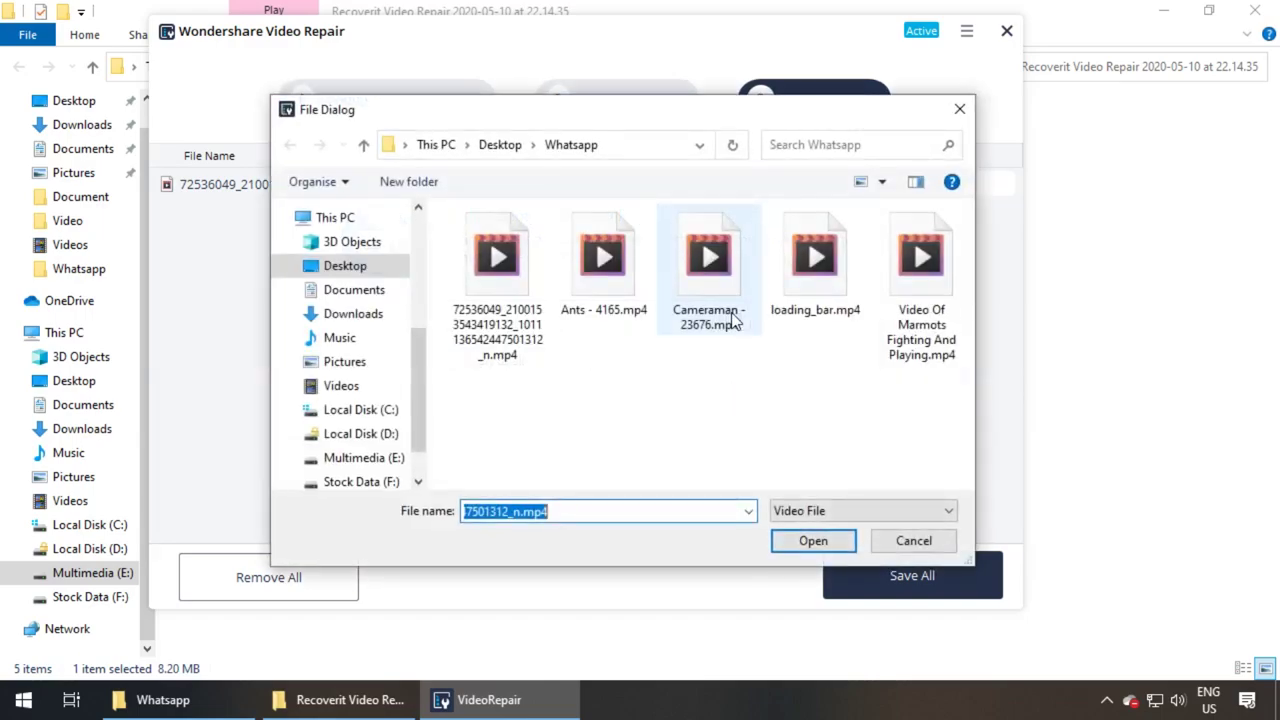
left_click(340, 272)
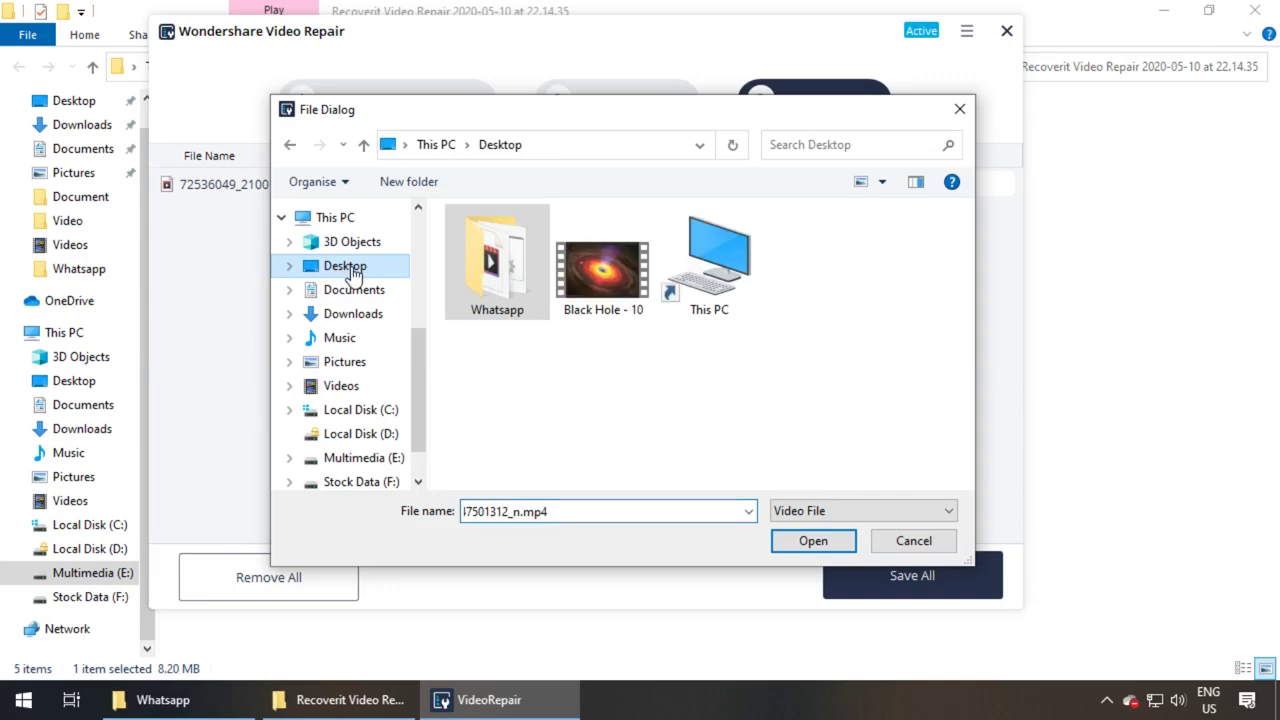
left_click(558, 258)
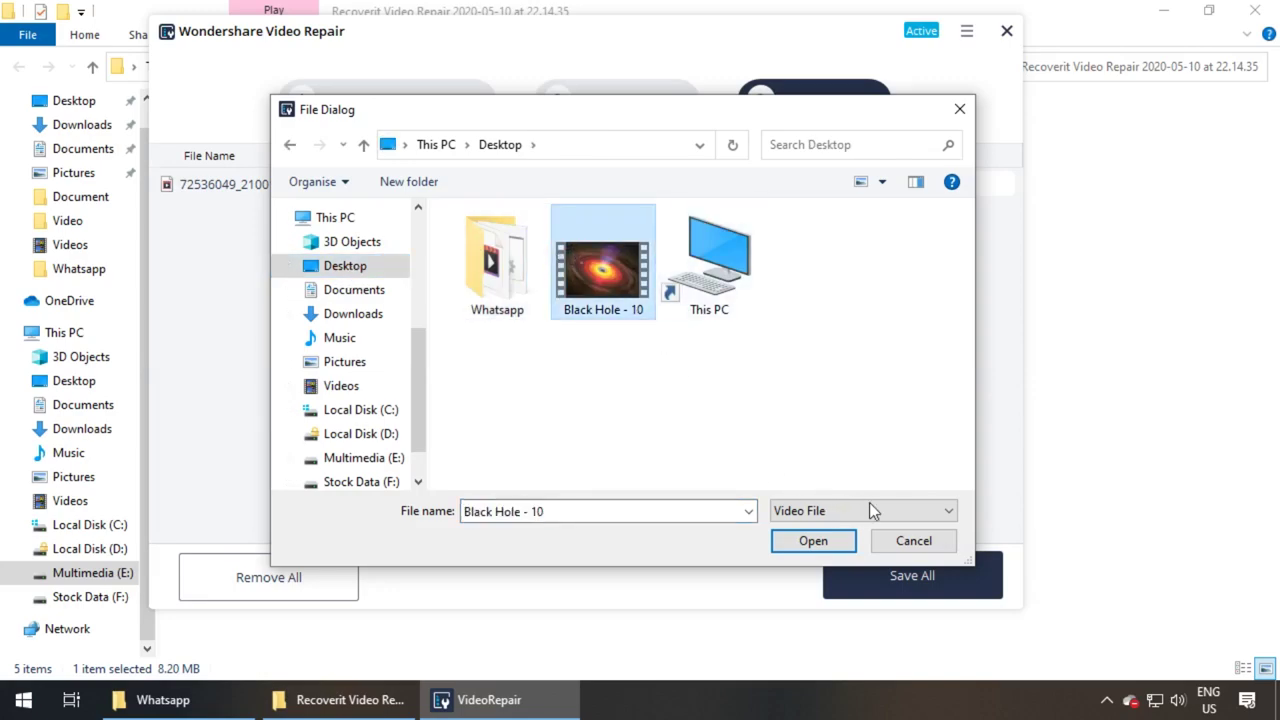
left_click(813, 542)
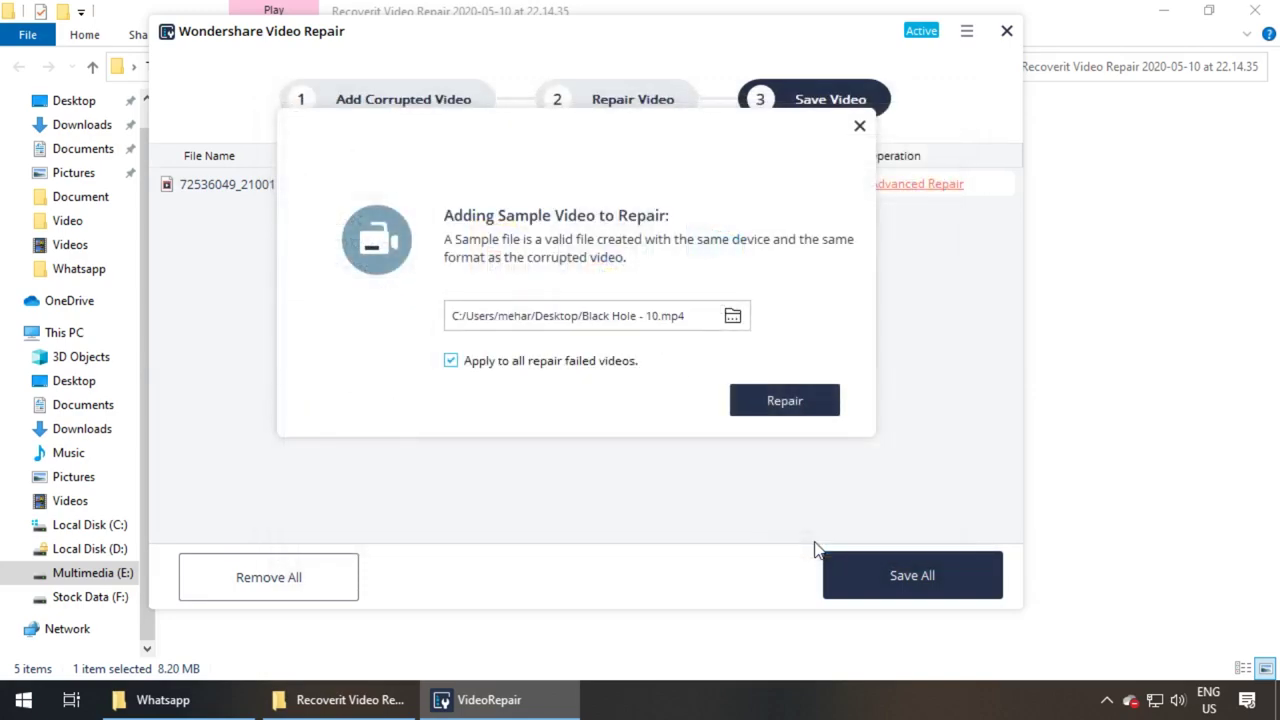
left_click(785, 401)
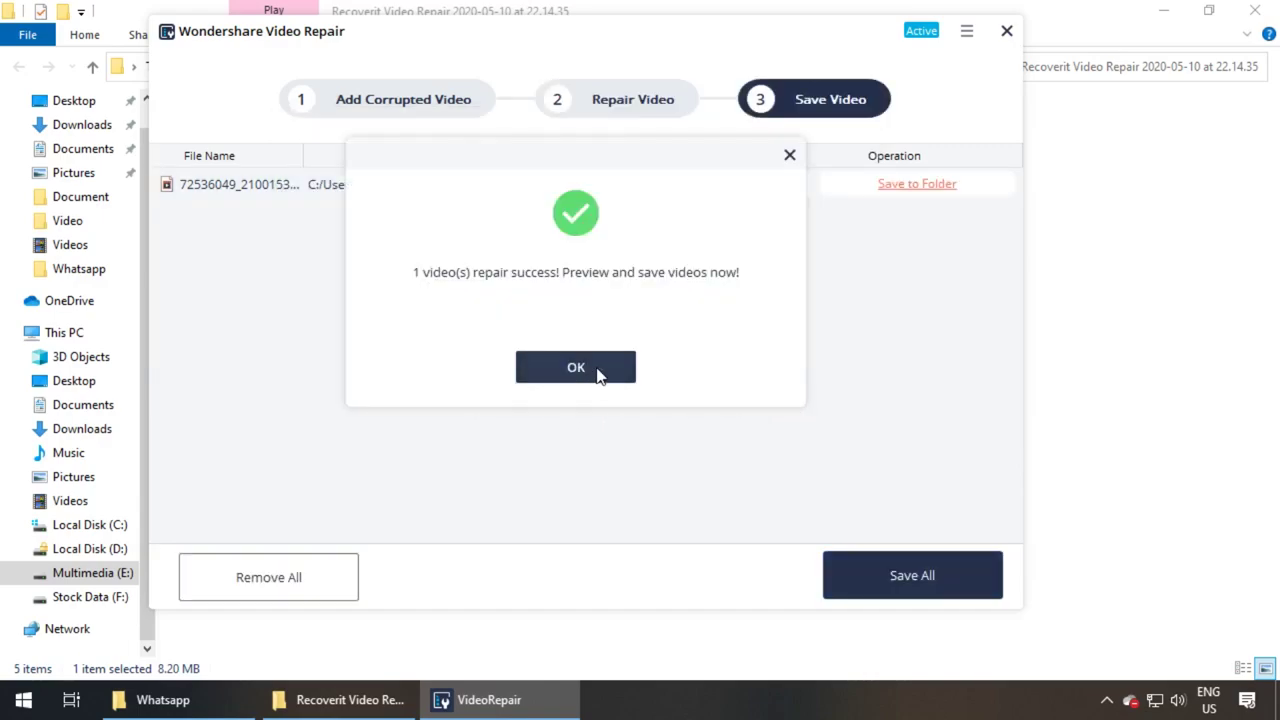
left_click(562, 370)
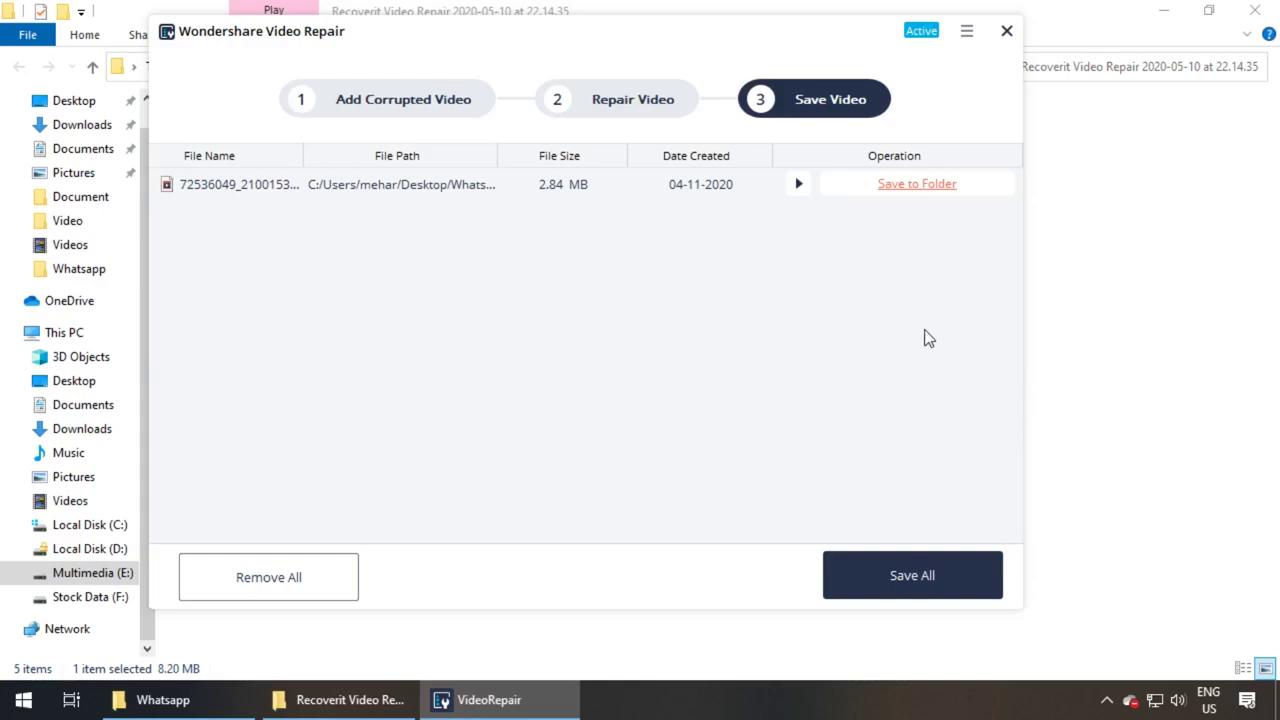
Step: Save the single repaired video to the E: Multimedia drive
left_click(929, 589)
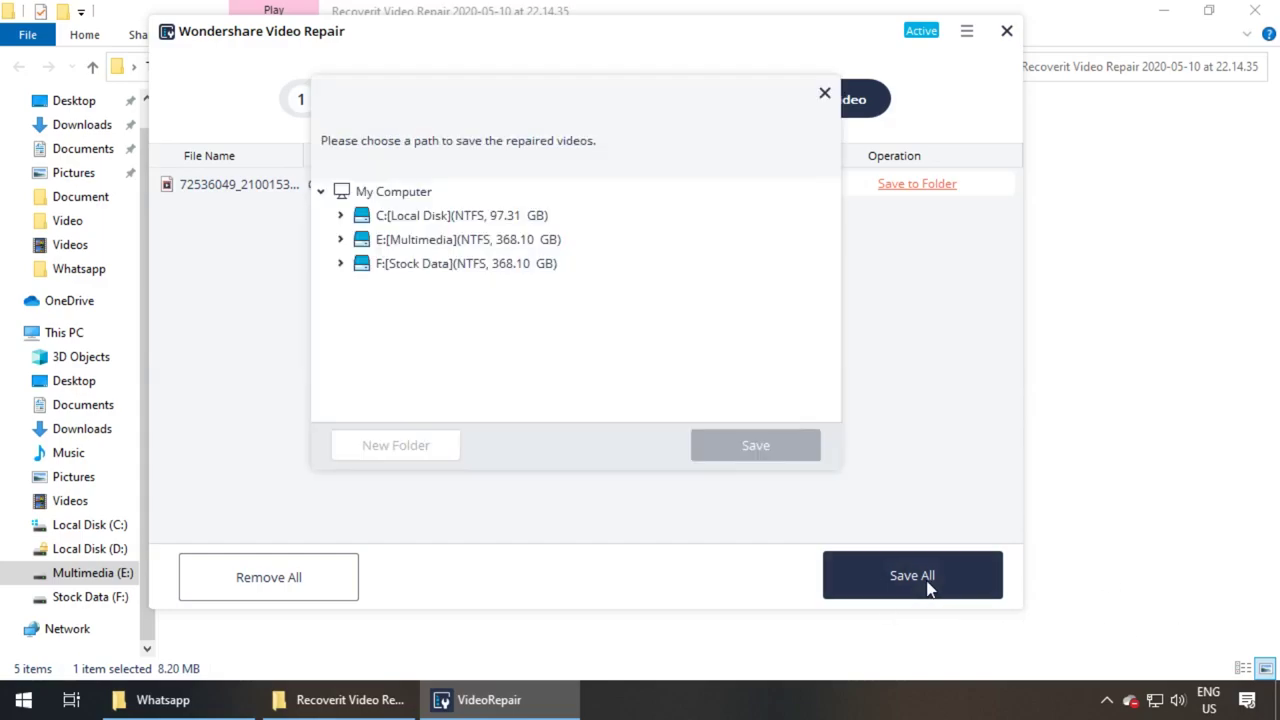
left_click(430, 247)
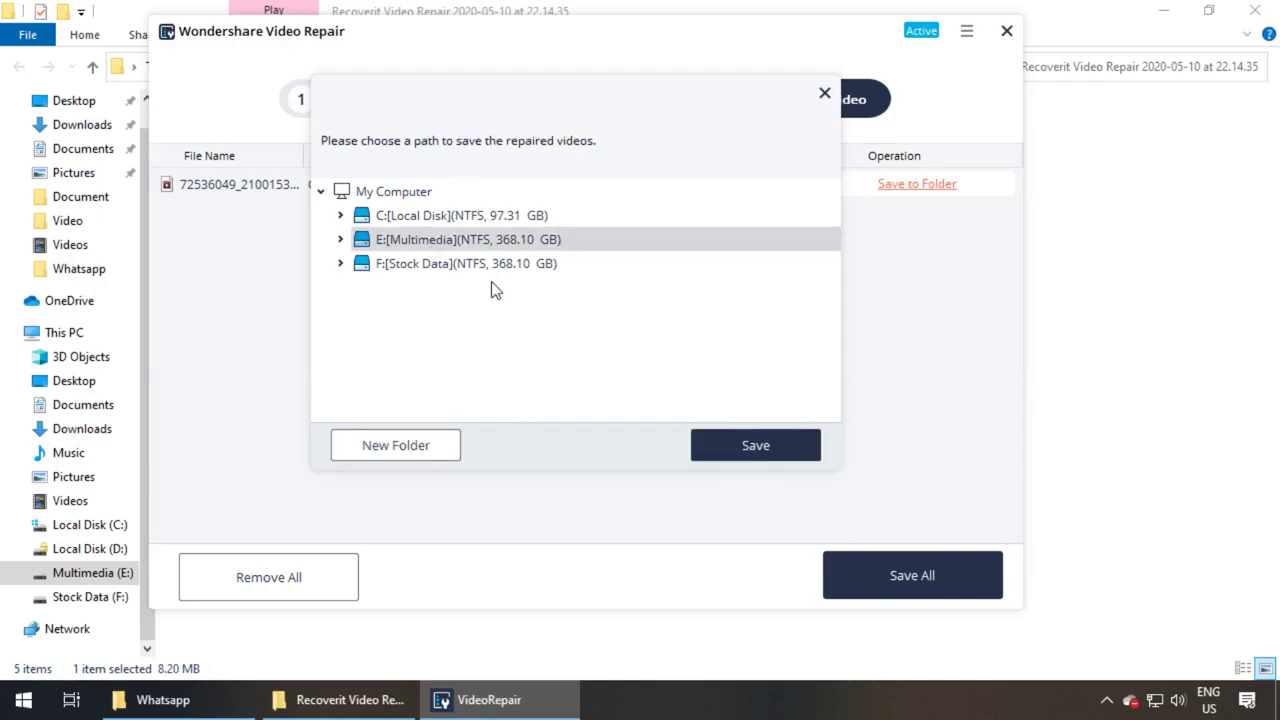
left_click(790, 447)
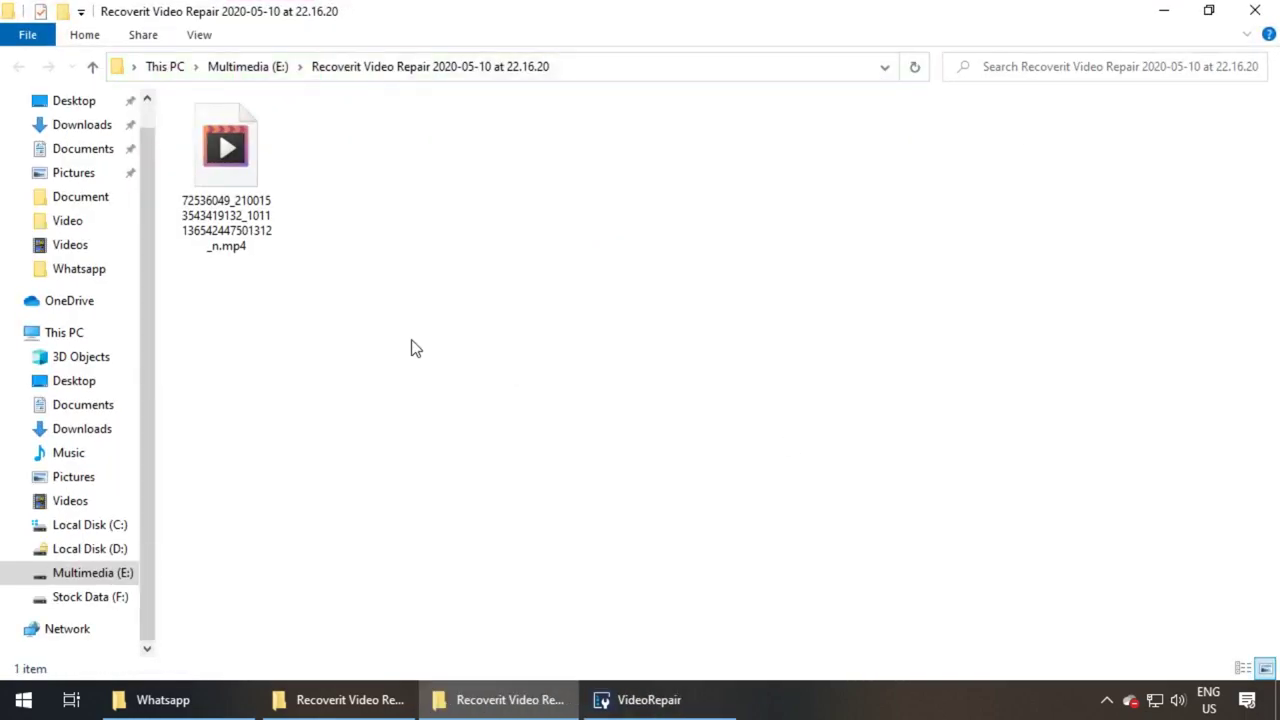
Step: Play the newly saved video to check it, pause it, and close the player
double_click(238, 240)
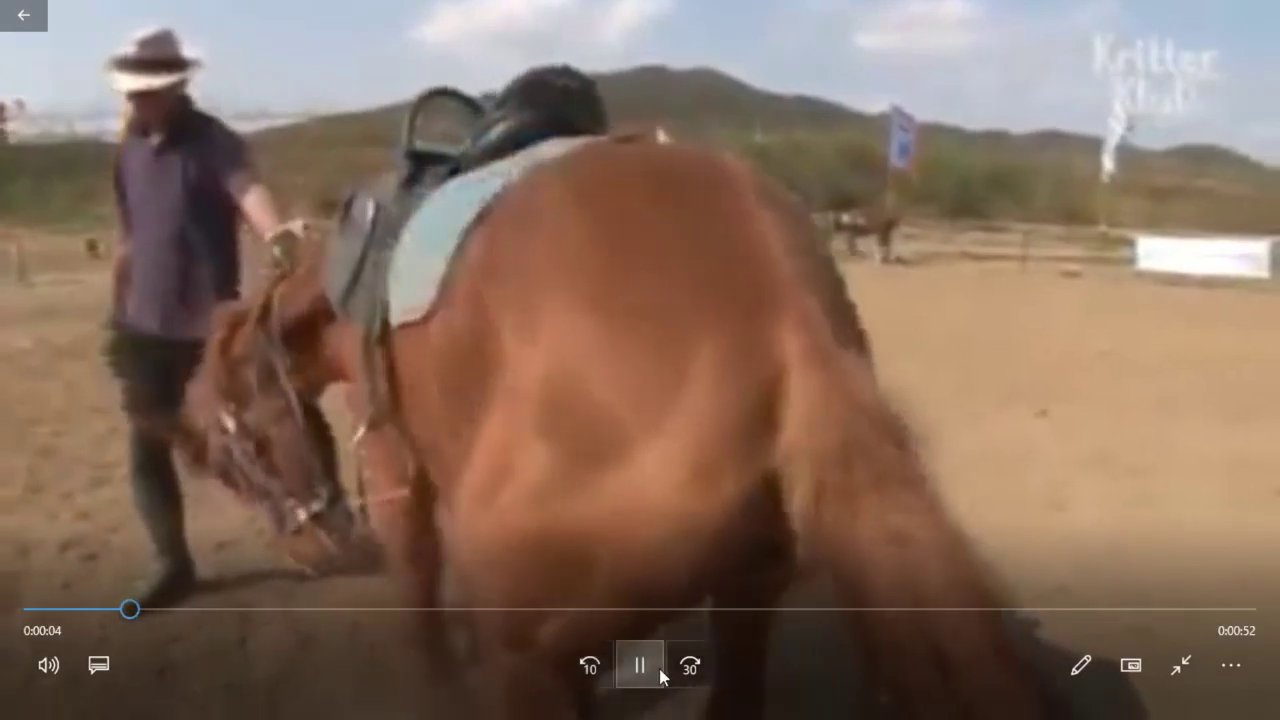
left_click(660, 676)
left_click(1270, 15)
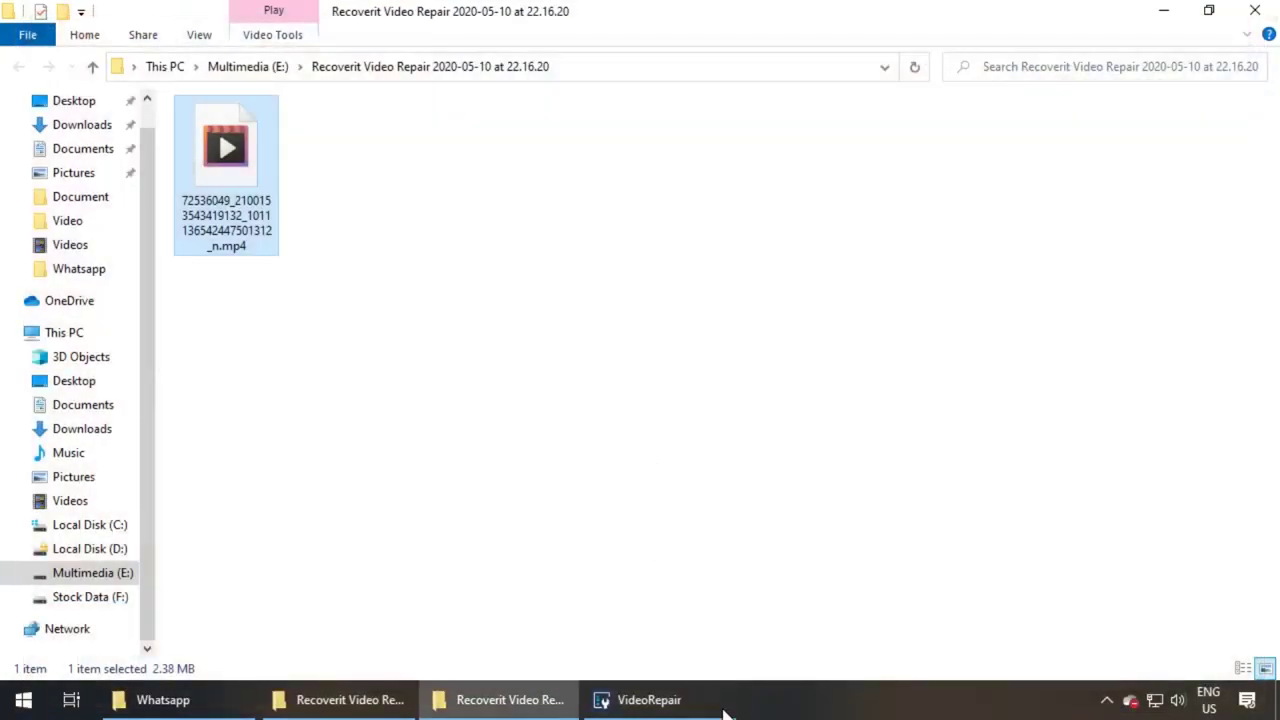
Step: Return to Video Repair, dismiss the save message, clear the list, and add Ants - 4165.mp4 from the Whatsapp folder
left_click(725, 705)
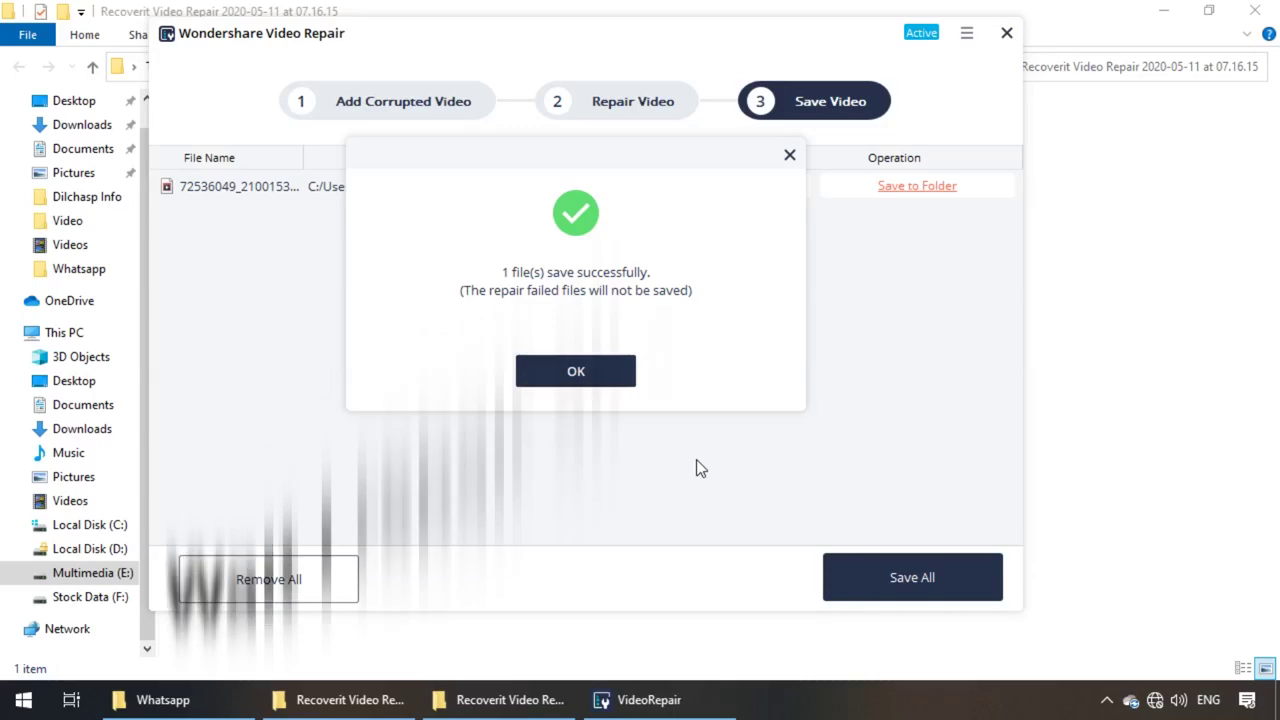
left_click(528, 370)
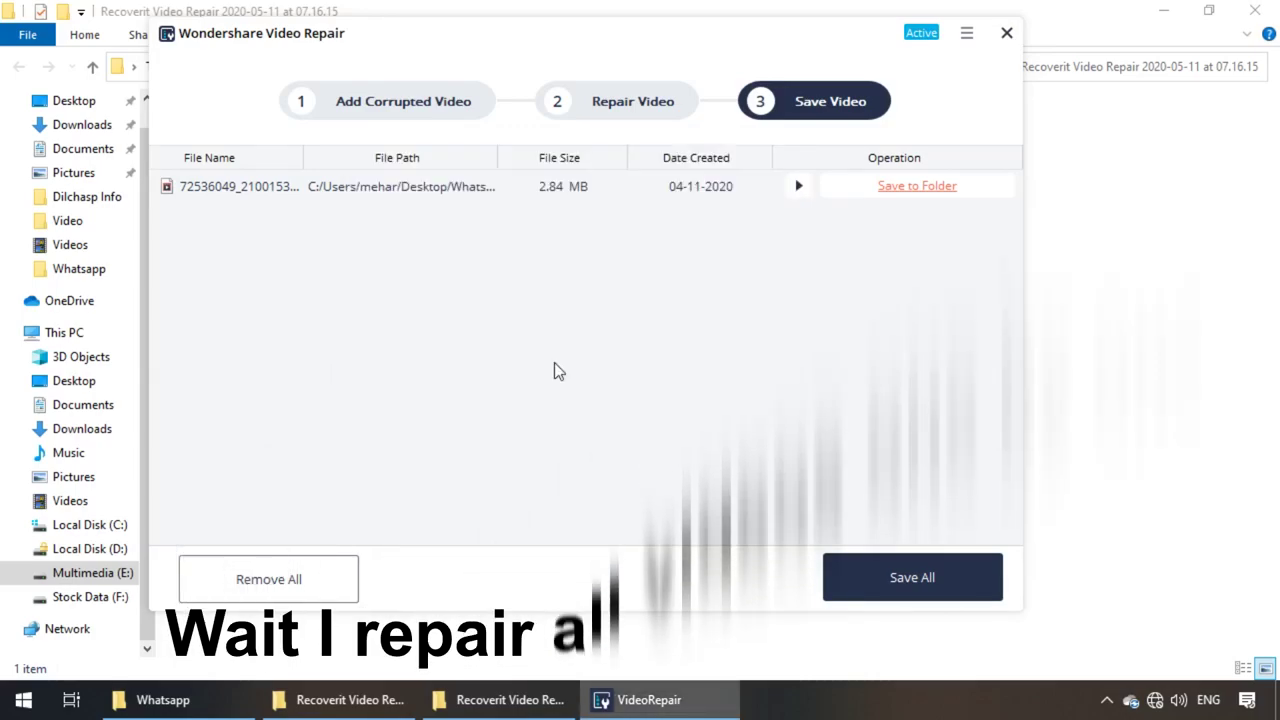
left_click(306, 588)
left_click(507, 325)
double_click(378, 200)
left_click(463, 200)
left_click(685, 450)
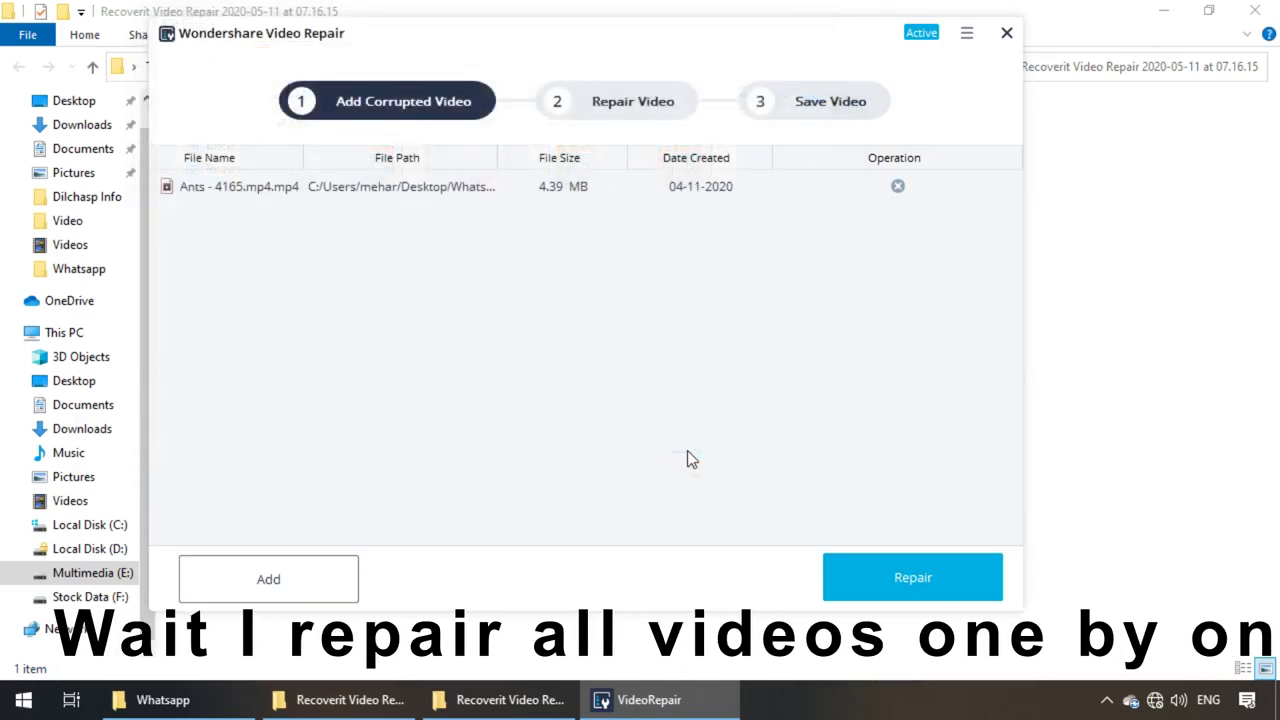
Step: Run the standard repair on Ants - 4165.mp4, follow with Advanced Repair using the desktop's Black Hole - 10 video as sample, and dismiss the messages
left_click(930, 579)
left_click(580, 368)
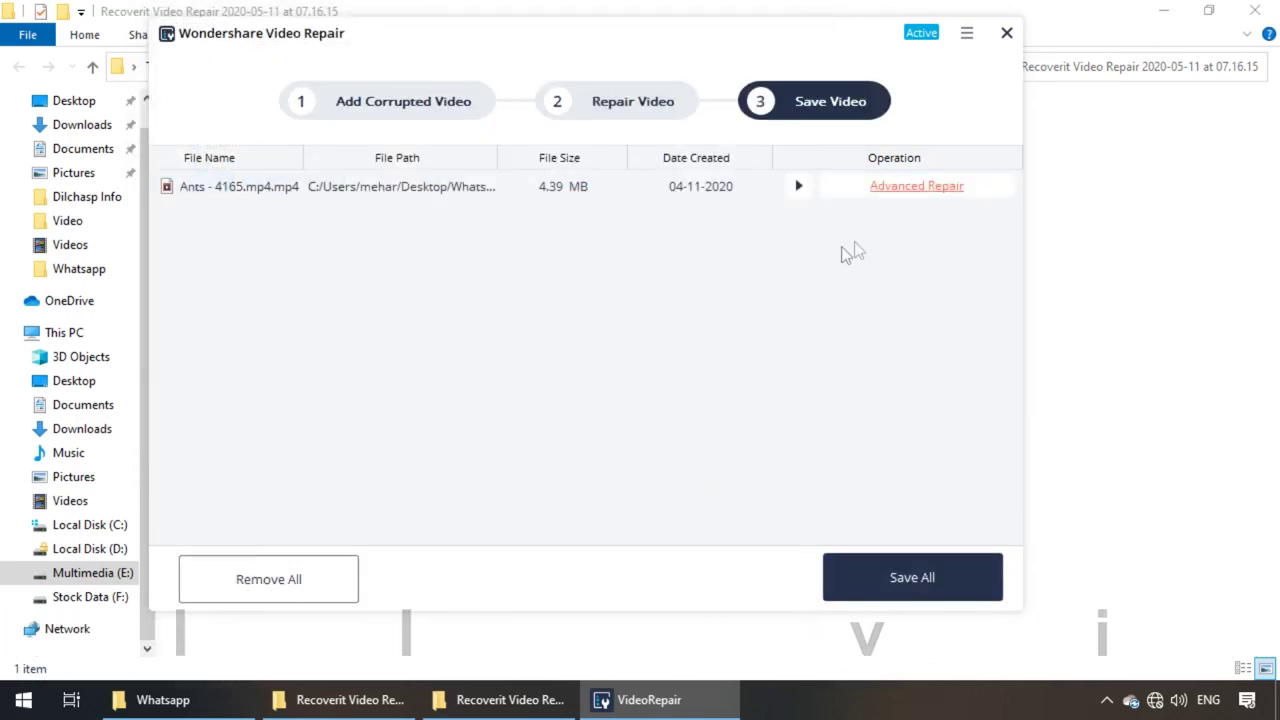
left_click(916, 187)
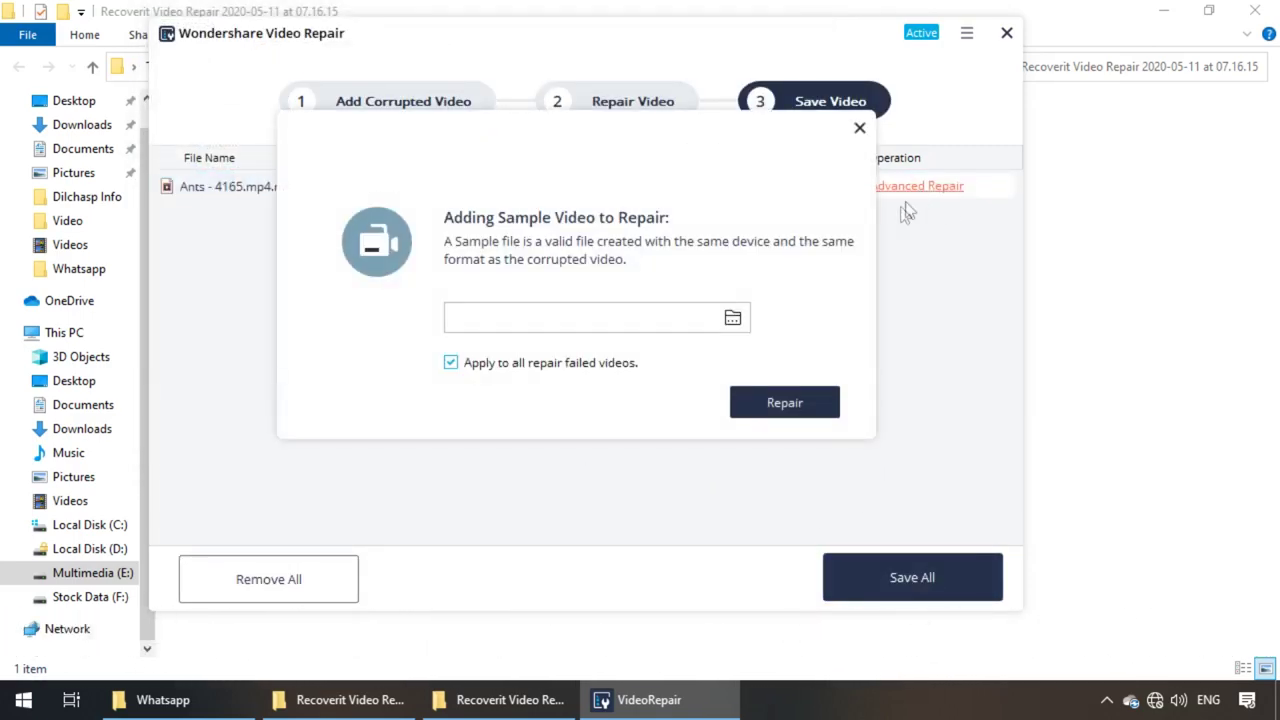
left_click(735, 320)
scroll(340, 300, "up", 2)
left_click(350, 255)
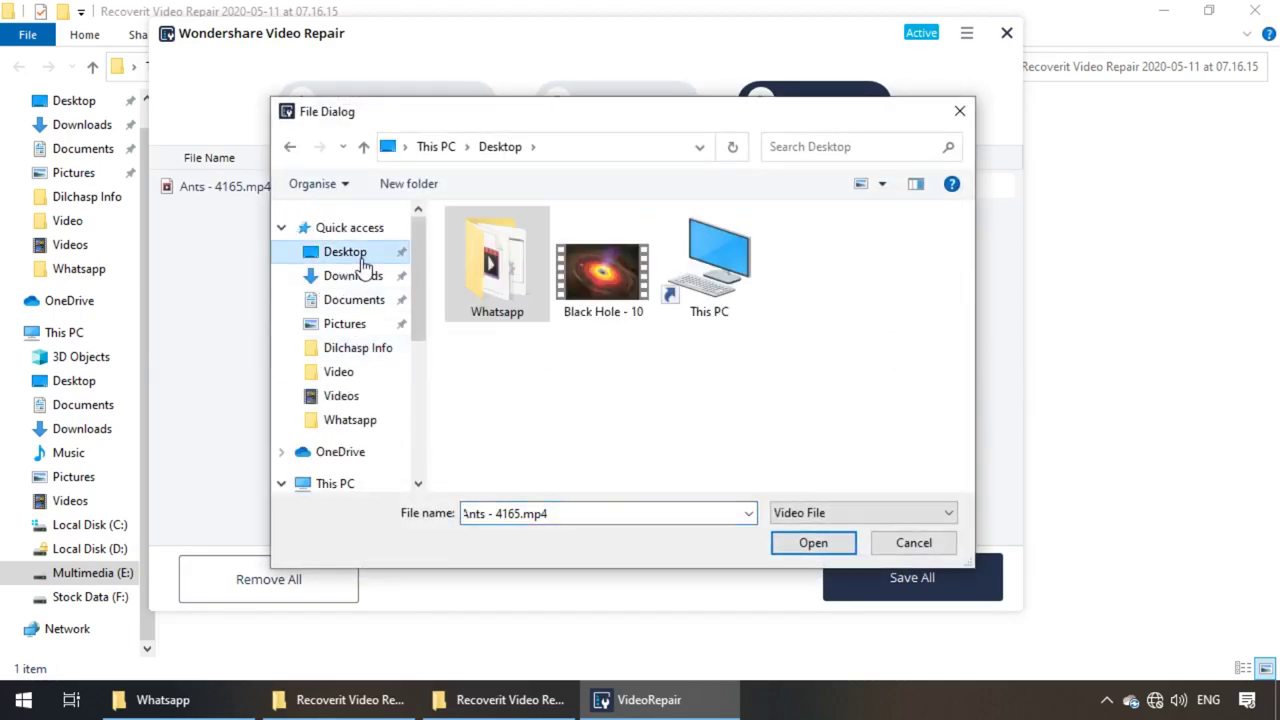
left_click(580, 285)
left_click(825, 542)
left_click(775, 406)
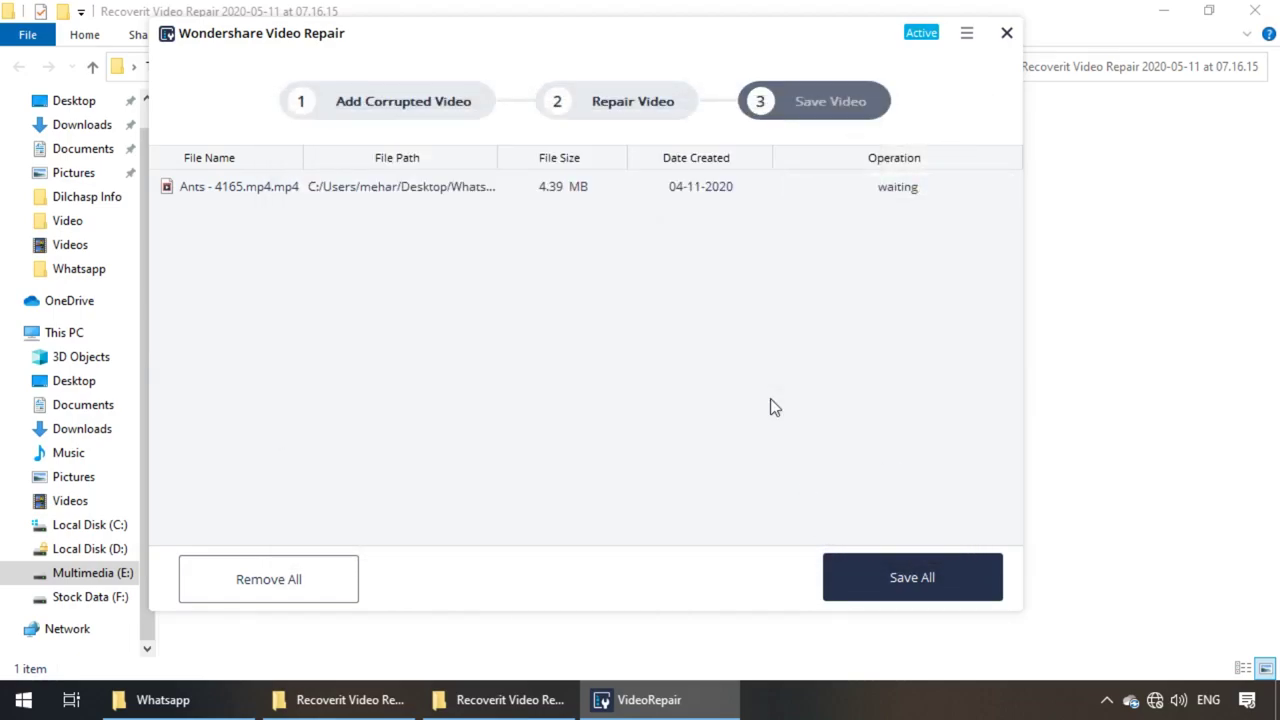
left_click(590, 375)
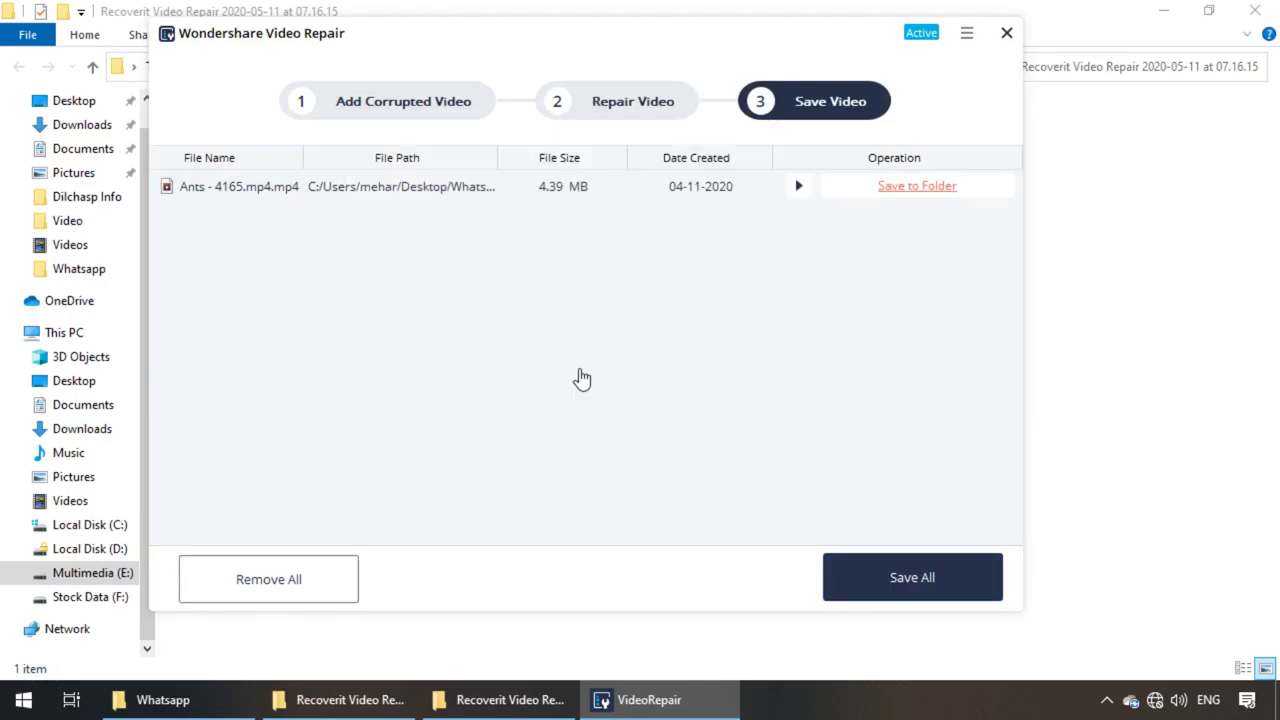
Step: Save the repaired Ants video to the E: Multimedia drive, play the saved copy to check it, and close the player
left_click(946, 571)
left_click(486, 246)
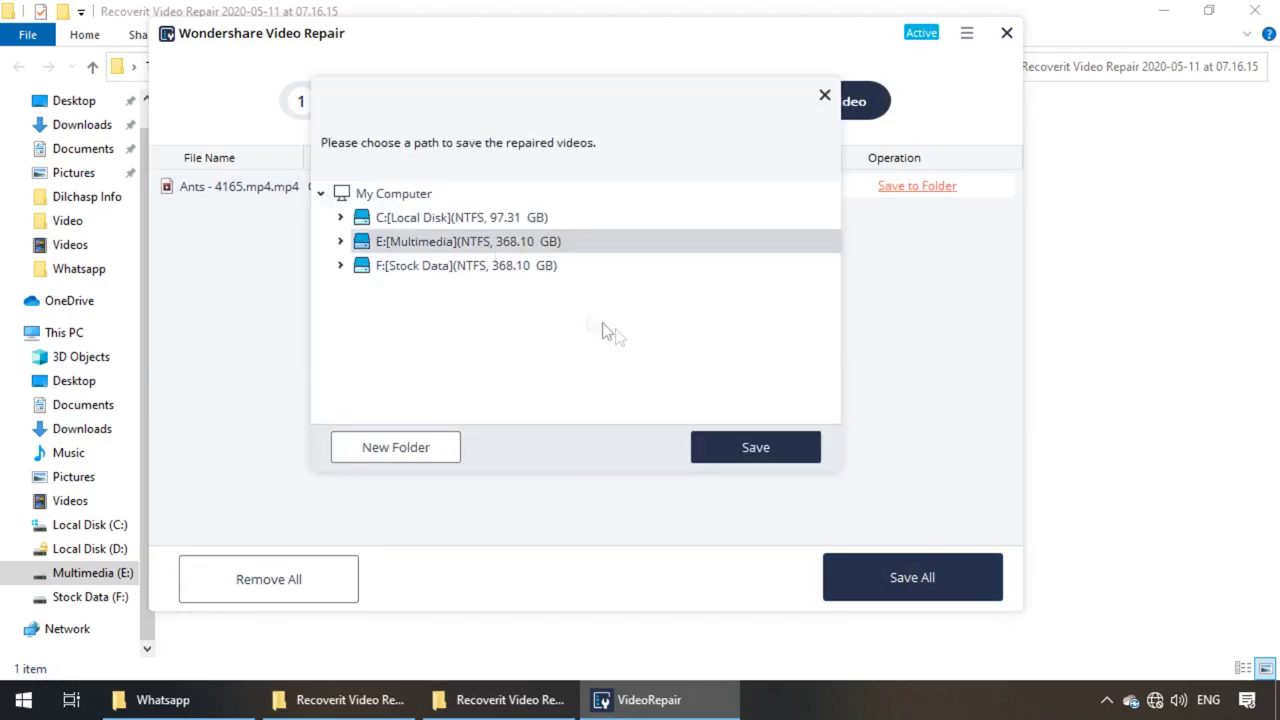
left_click(779, 446)
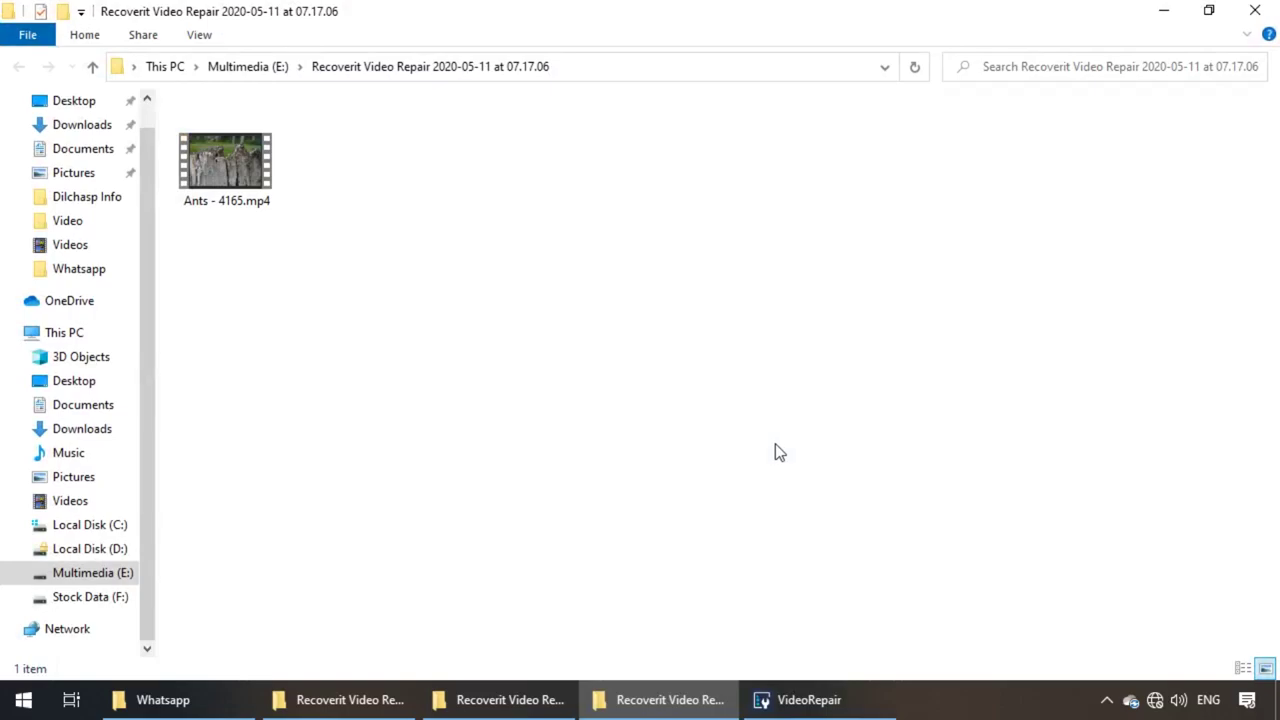
left_click(224, 172)
double_click(224, 172)
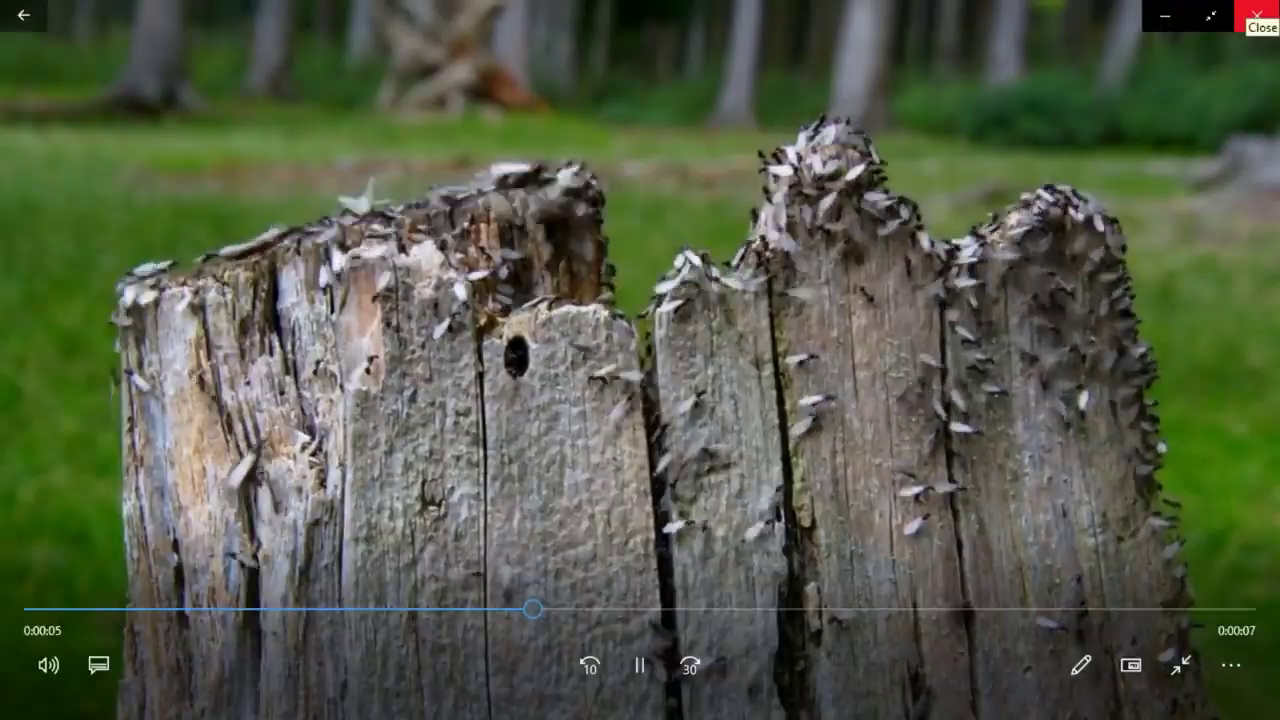
left_click(1257, 15)
Step: Return to Video Repair, dismiss the save message, clear the list, and add Cameraman - 23676.mp4 from the Whatsapp folder
left_click(800, 700)
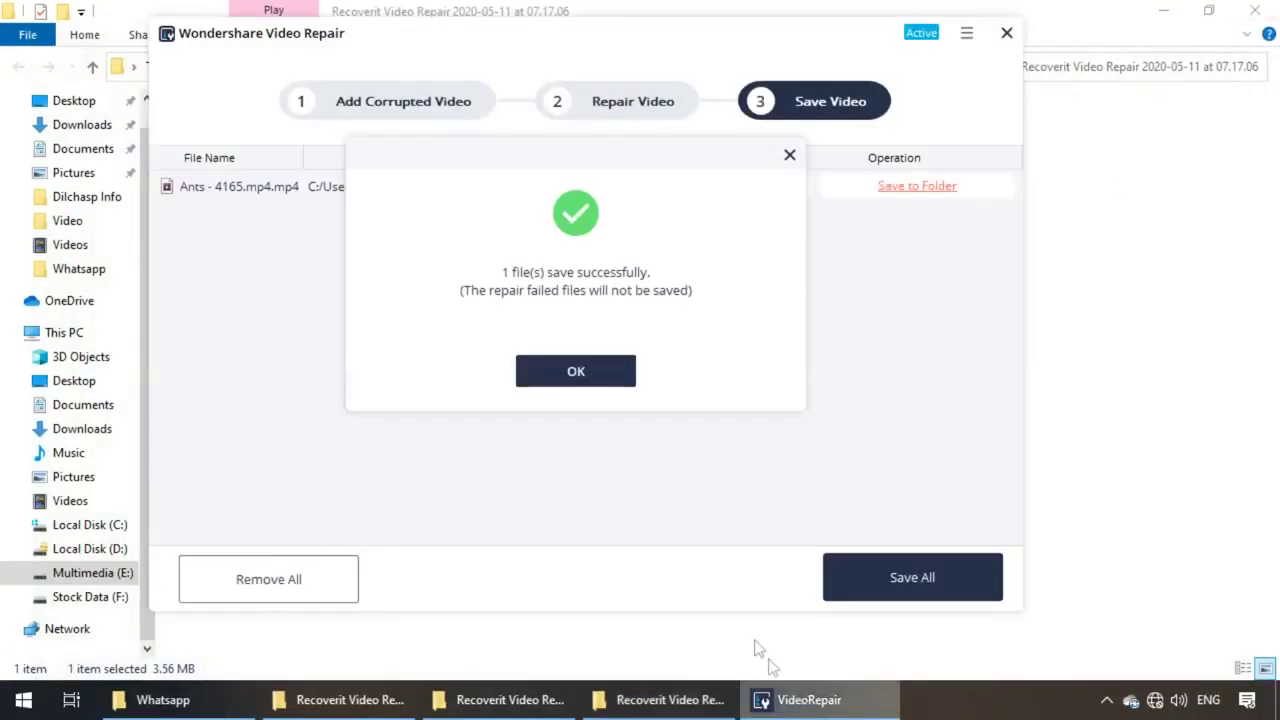
left_click(576, 371)
left_click(289, 567)
left_click(289, 567)
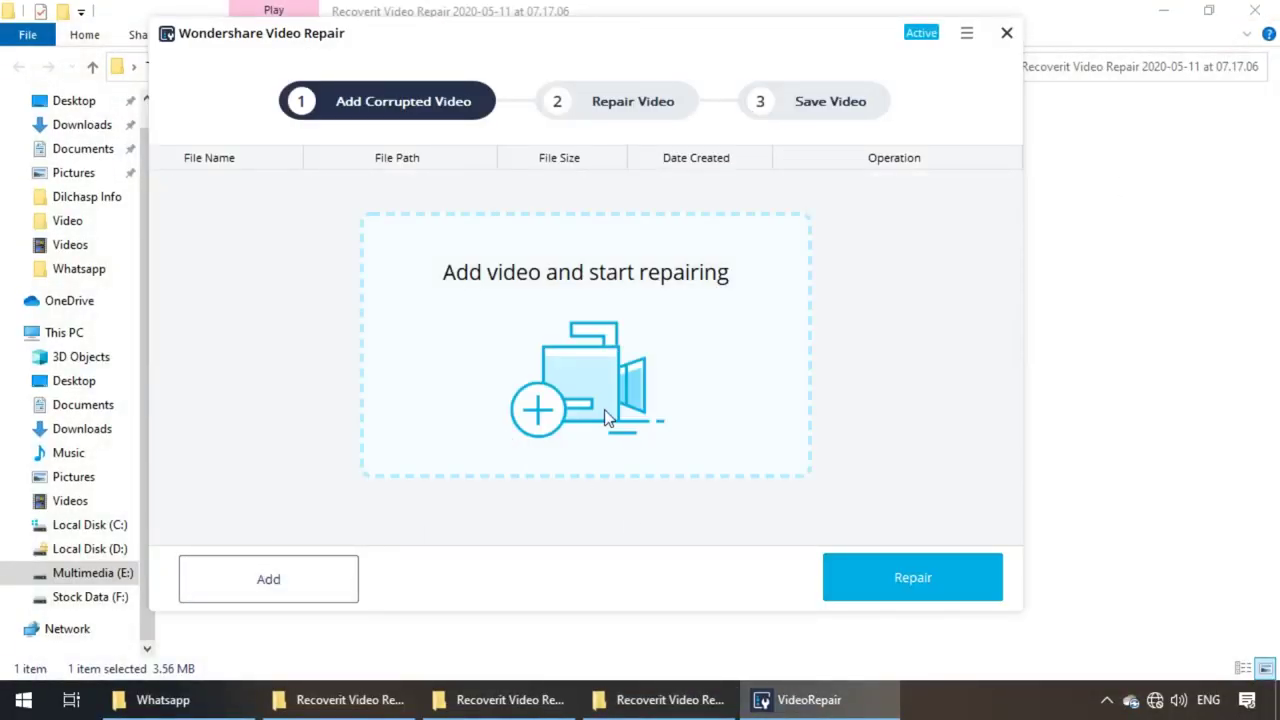
double_click(369, 172)
left_click(577, 180)
left_click(680, 450)
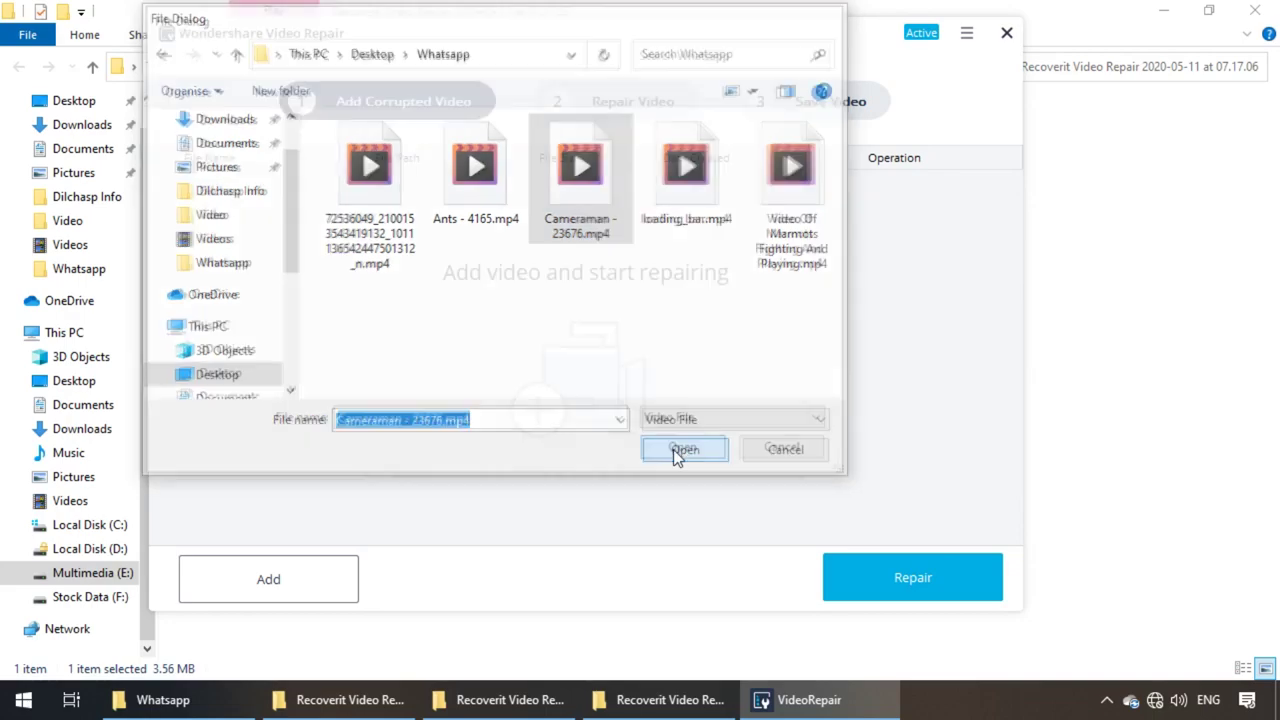
Step: Run the standard repair on Cameraman - 23676.mp4, follow with Advanced Repair using the desktop's Black Hole - 10 video as sample, and dismiss the messages
left_click(979, 586)
left_click(576, 371)
left_click(916, 187)
left_click(733, 318)
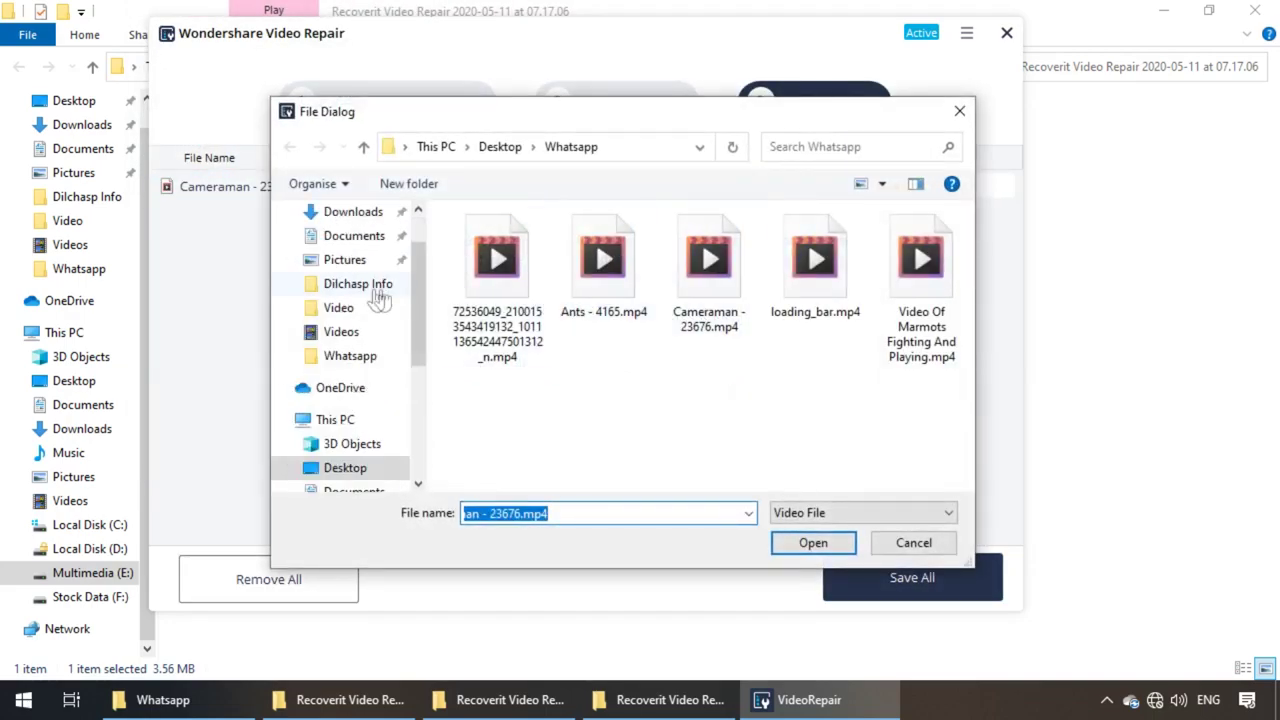
scroll(340, 300, "up", 2)
left_click(345, 251)
left_click(603, 270)
left_click(828, 550)
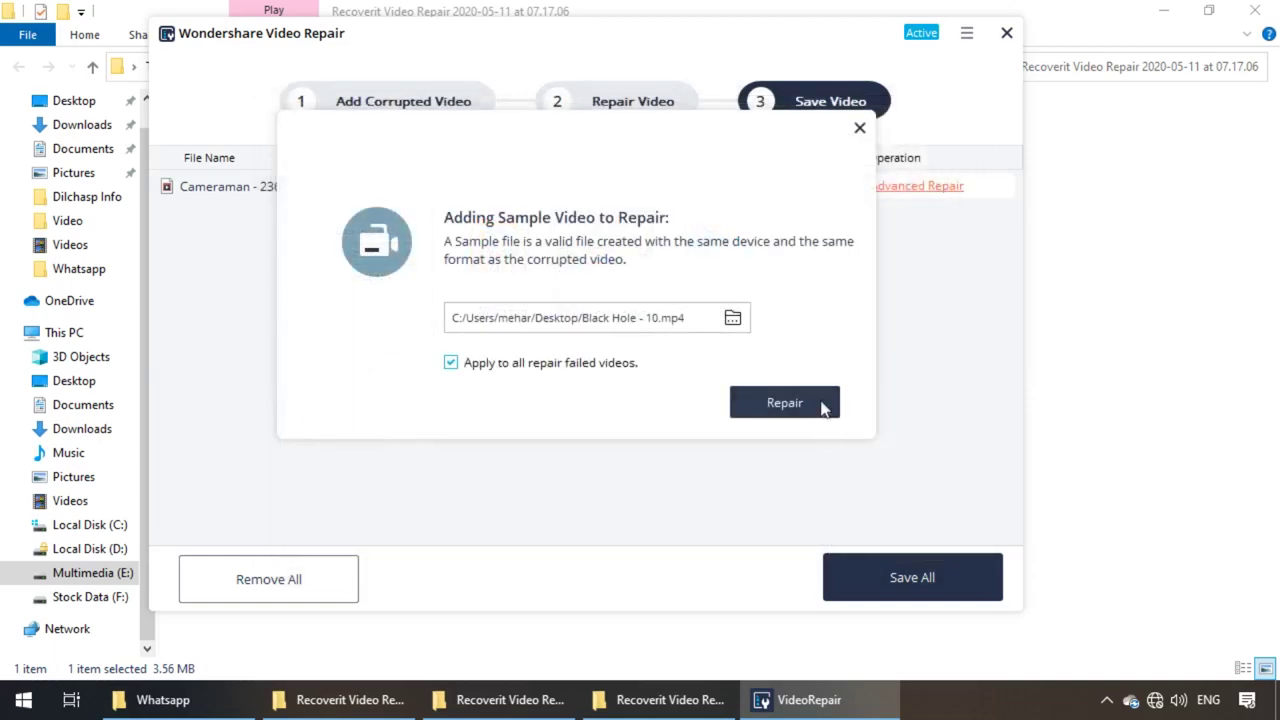
left_click(829, 409)
left_click(590, 377)
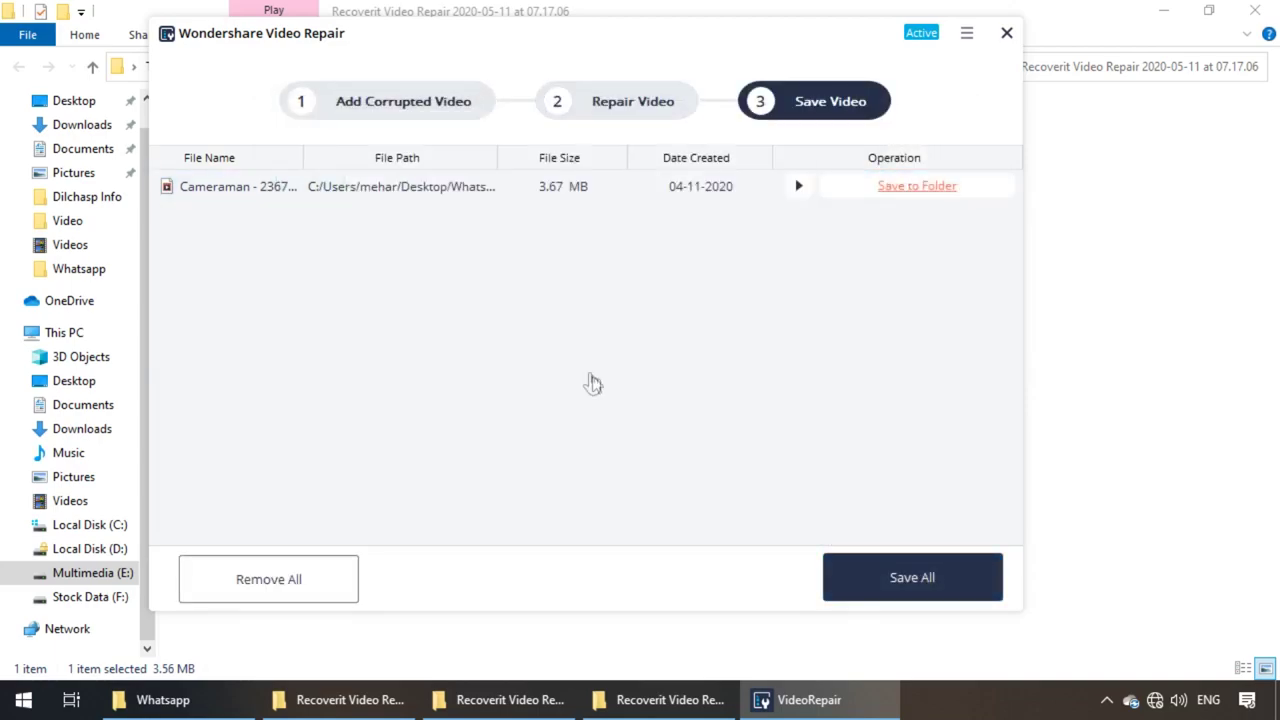
Step: Save the repaired Cameraman video to the E: Multimedia drive and play the saved copy to check it
left_click(912, 577)
left_click(373, 240)
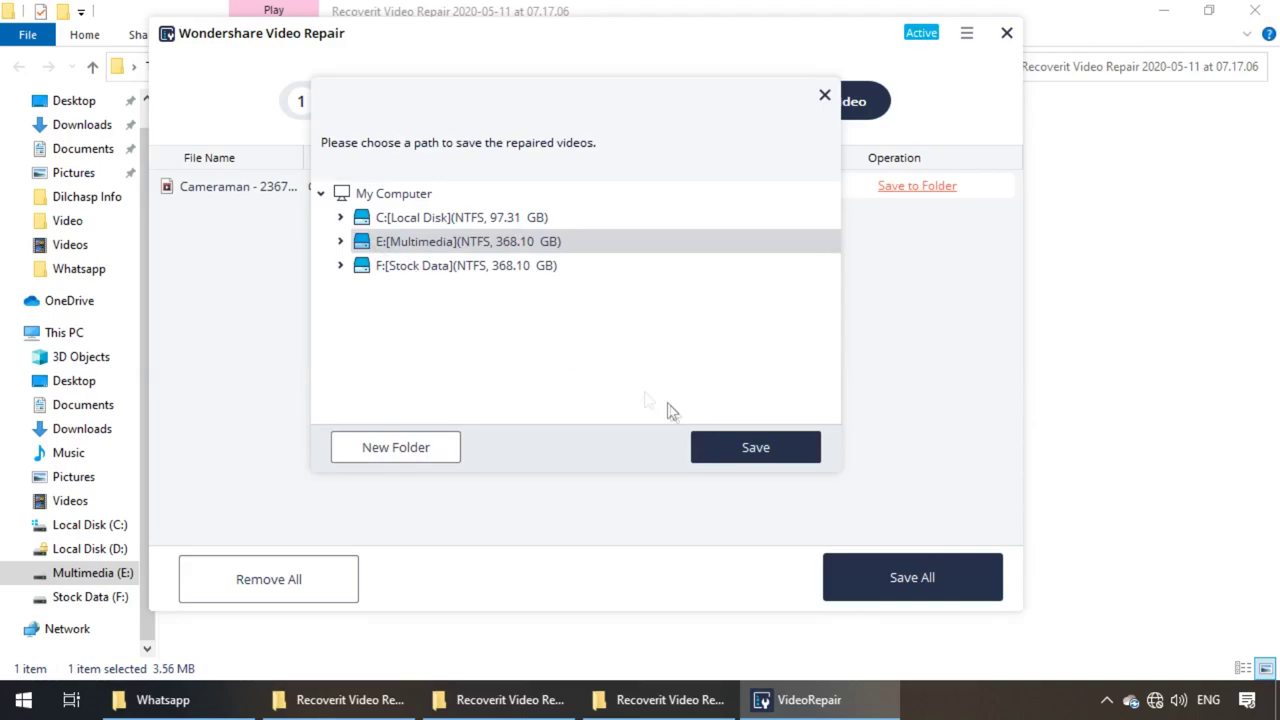
left_click(731, 445)
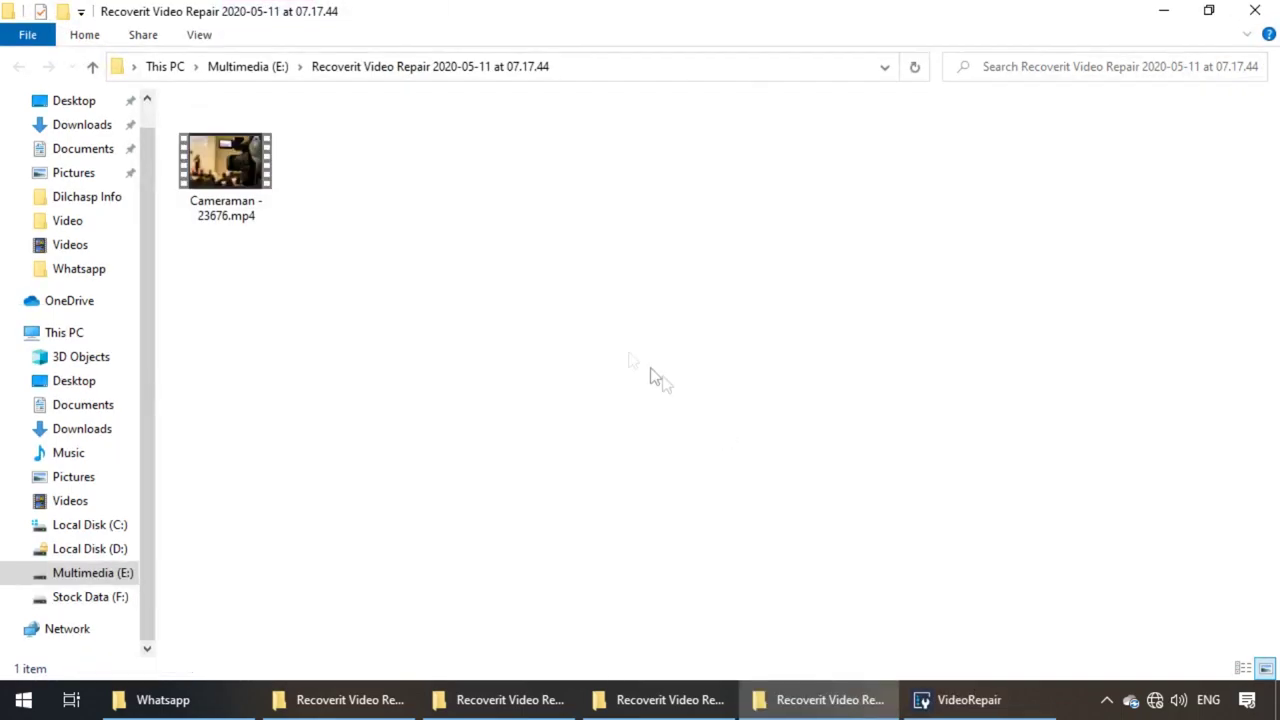
double_click(245, 172)
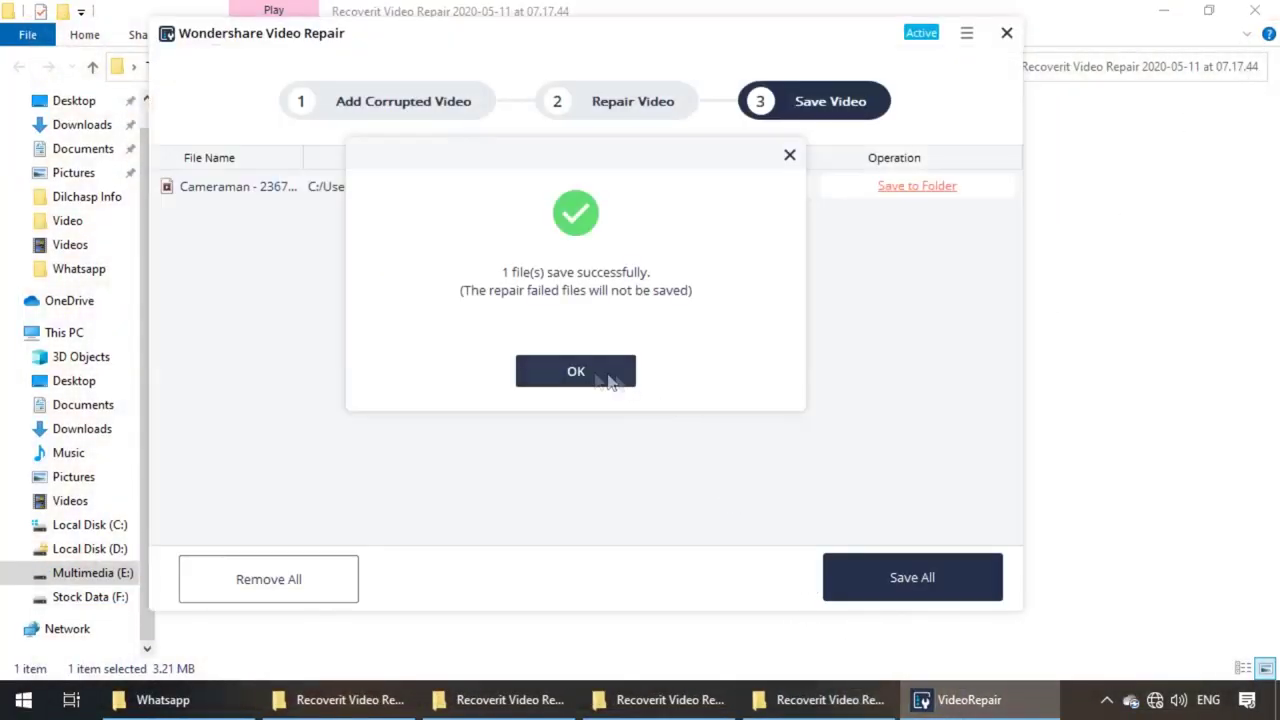
Step: Dismiss Video Repair's save message, clear the list, and add loading_bar.mp4 from the Whatsapp folder
left_click(554, 380)
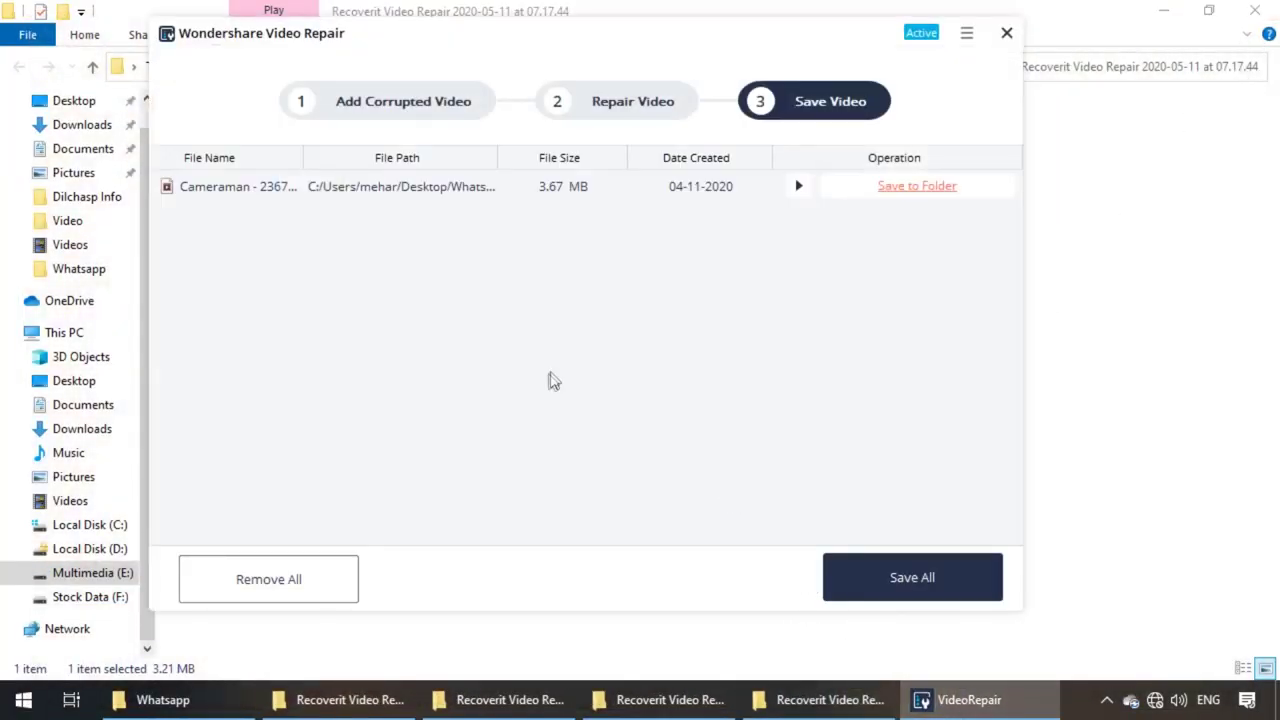
left_click(298, 594)
left_click(298, 594)
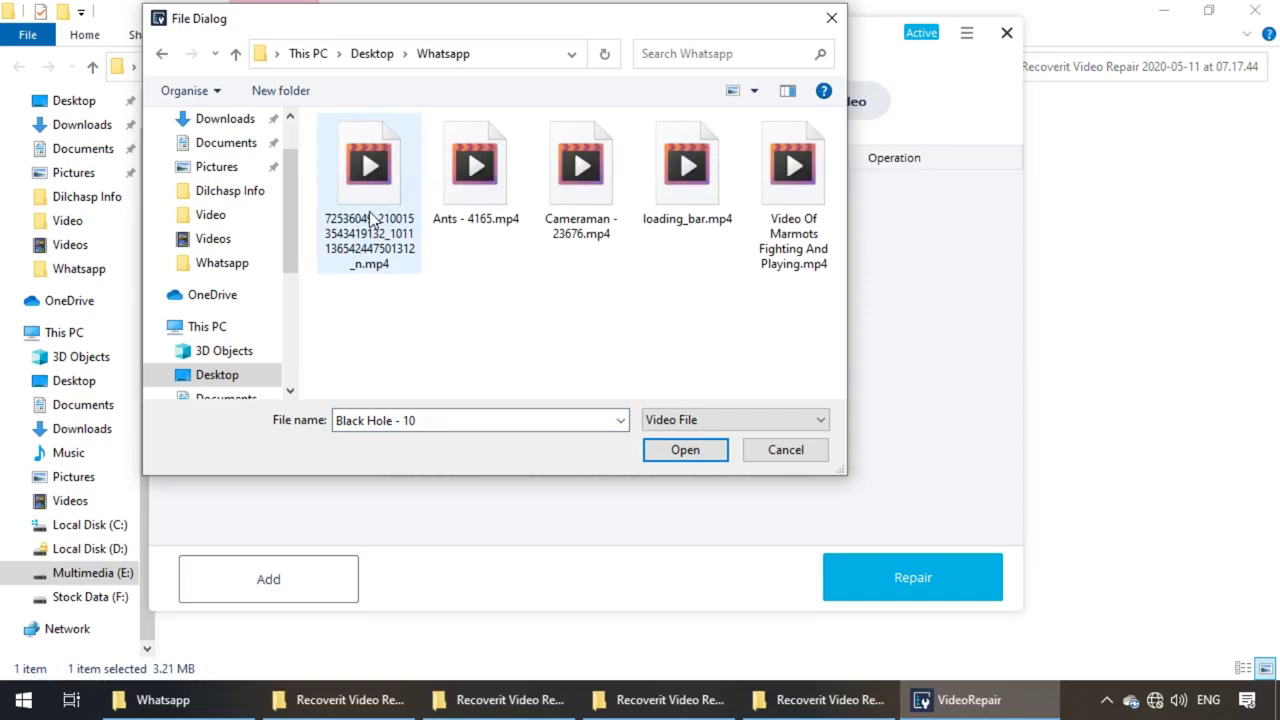
left_click(685, 450)
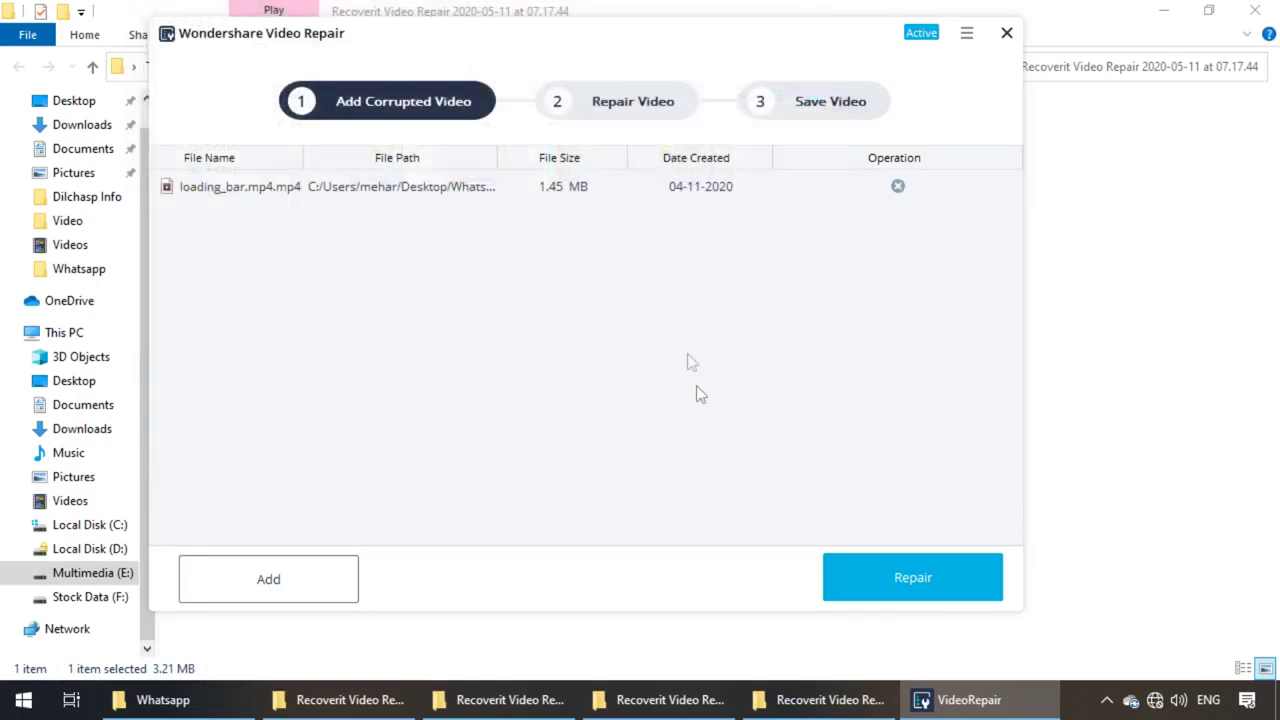
Step: Run the standard repair on loading_bar.mp4, follow with Advanced Repair using the desktop's Black Hole - 10 video as sample, and dismiss the messages
left_click(925, 574)
left_click(590, 371)
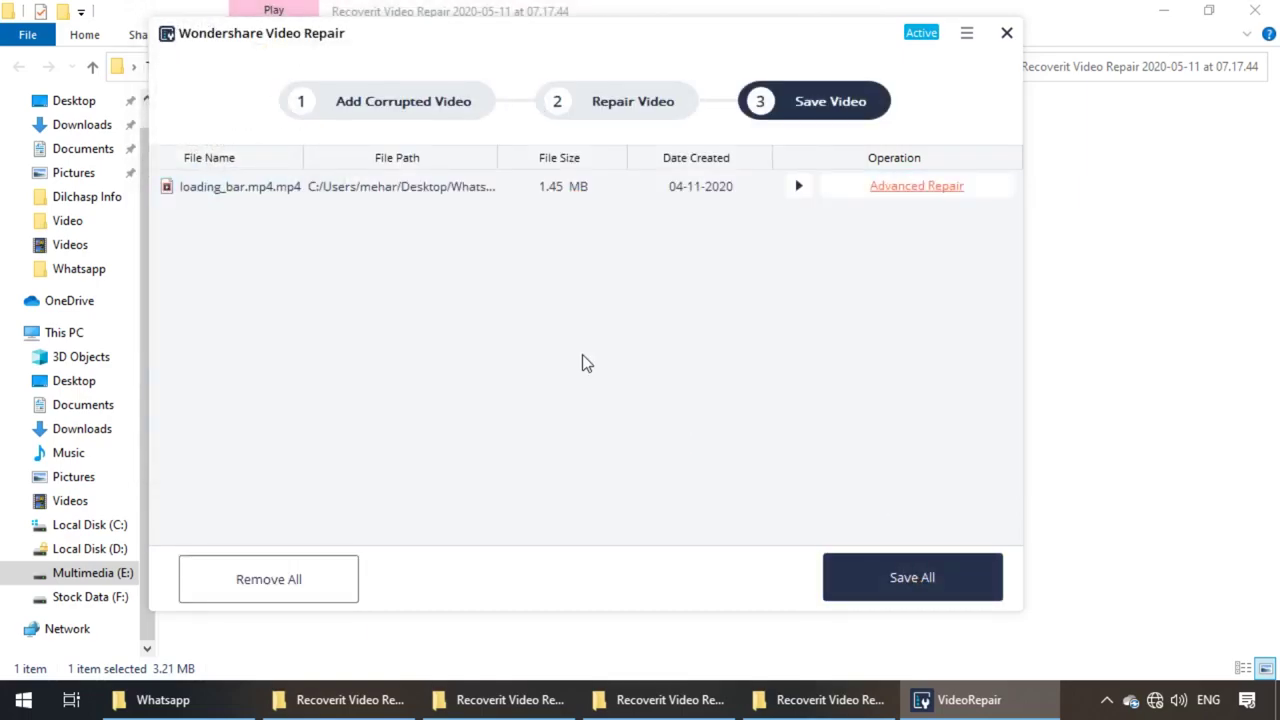
left_click(910, 190)
left_click(733, 319)
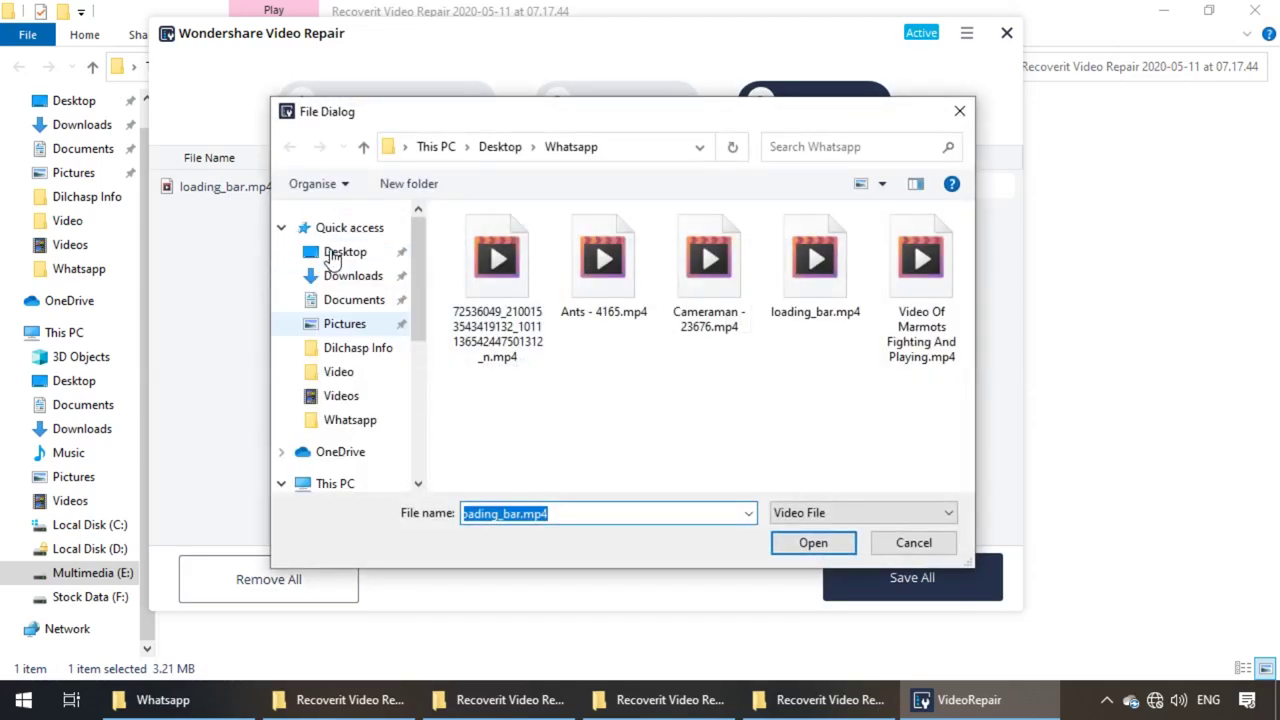
left_click(345, 251)
left_click(590, 268)
left_click(813, 543)
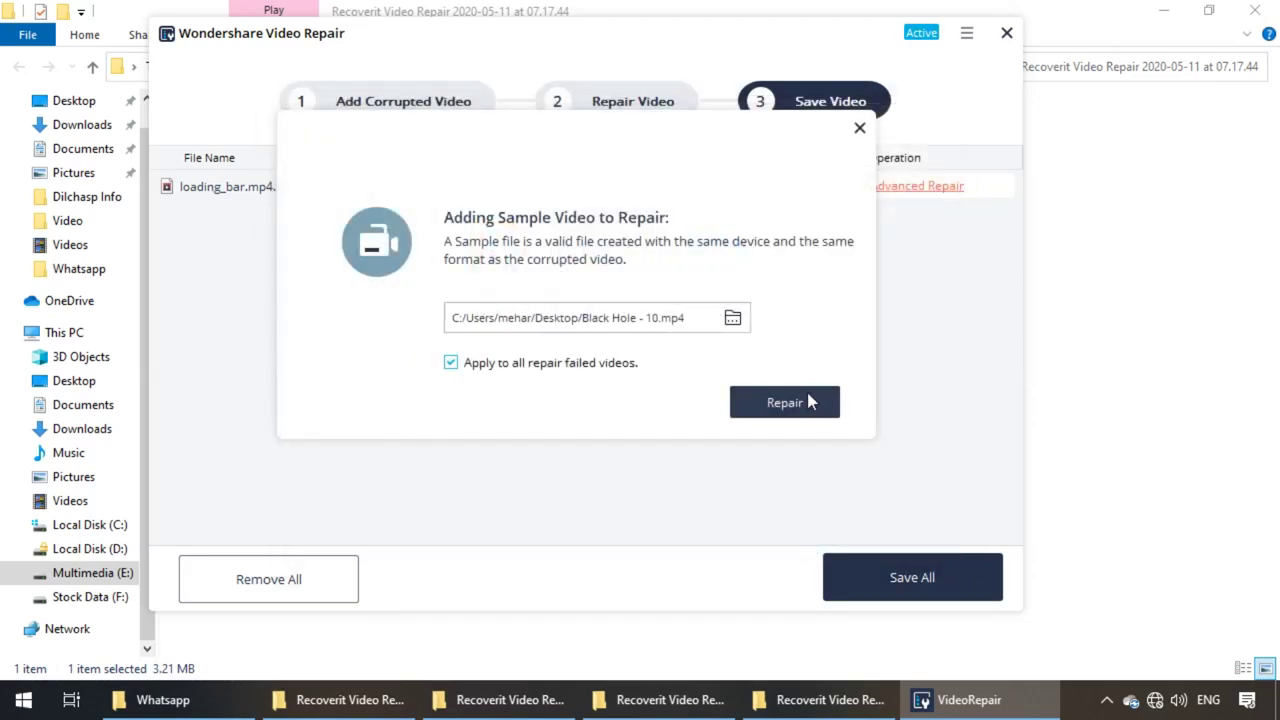
left_click(812, 401)
left_click(576, 375)
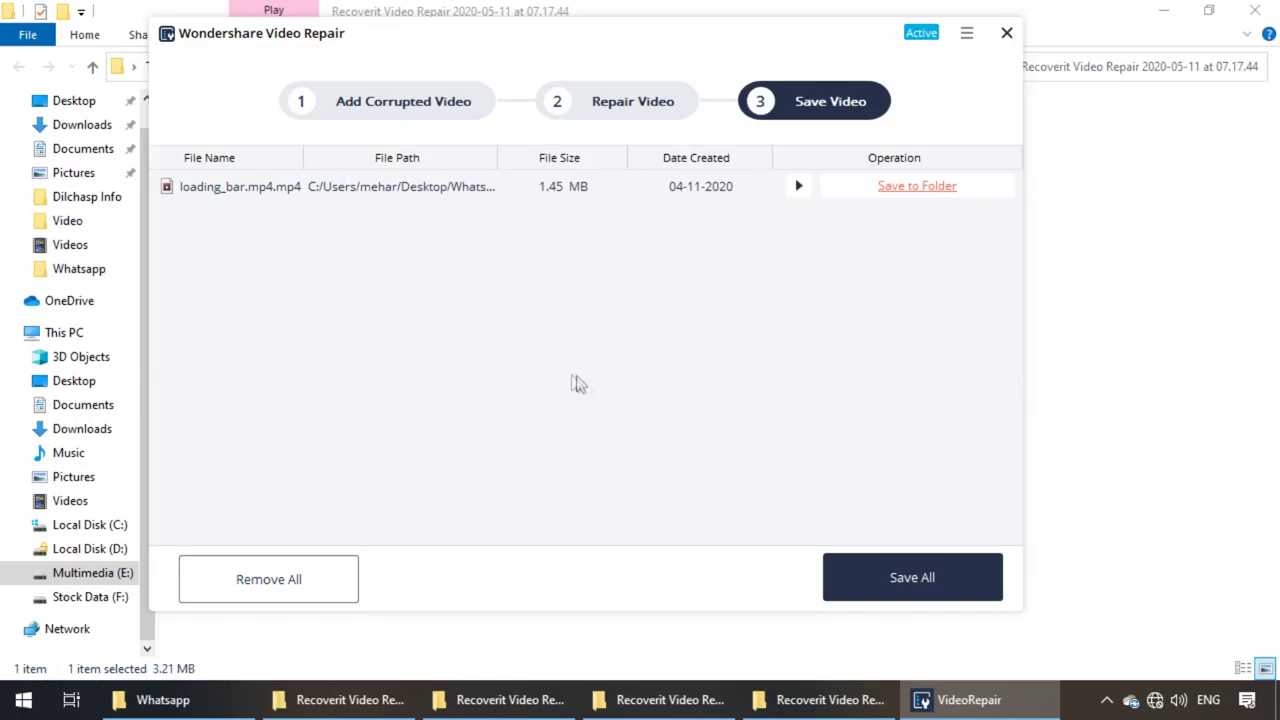
Step: Save the repaired loading_bar video to the E: Multimedia drive, play the saved copy to check it, and close the player
left_click(869, 578)
left_click(484, 244)
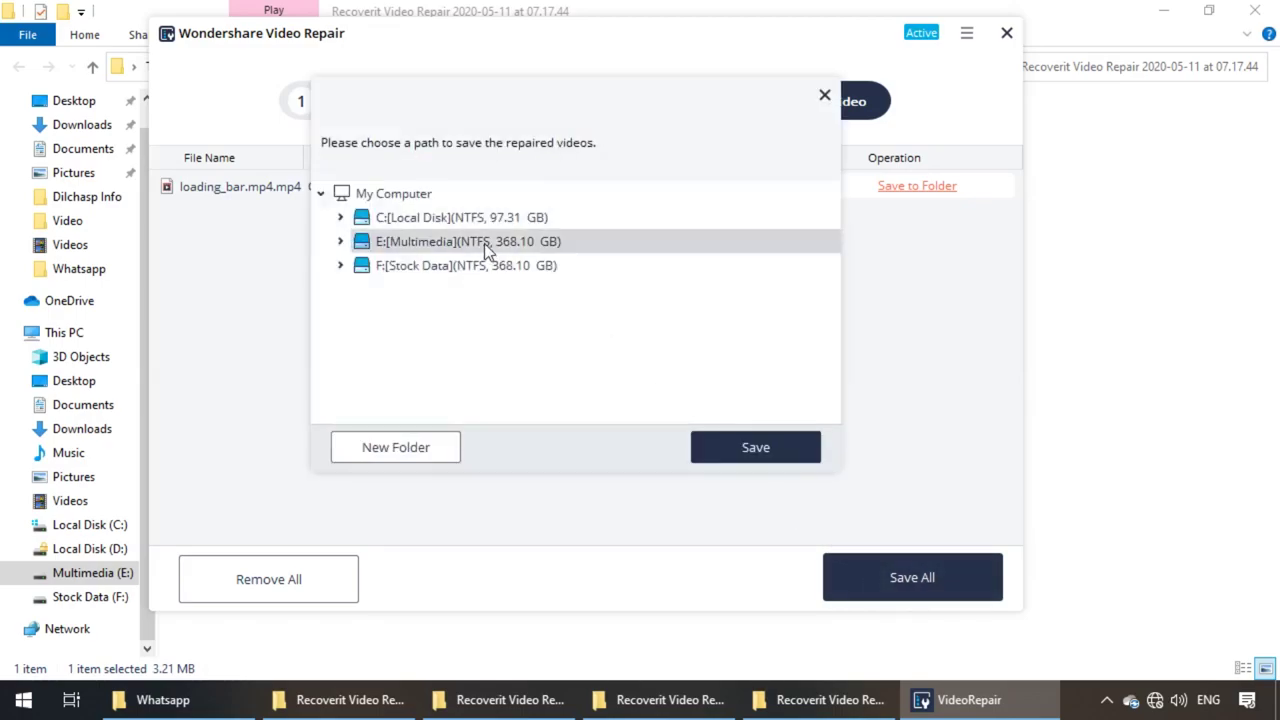
left_click(774, 457)
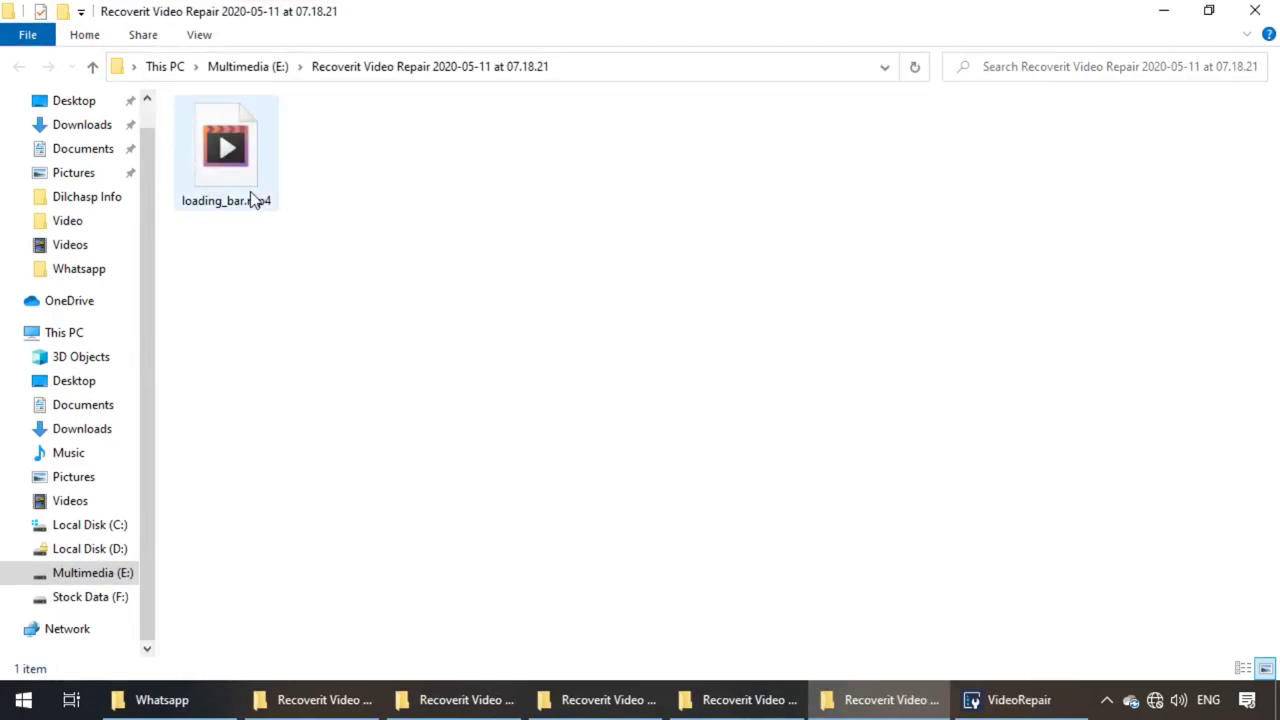
double_click(250, 192)
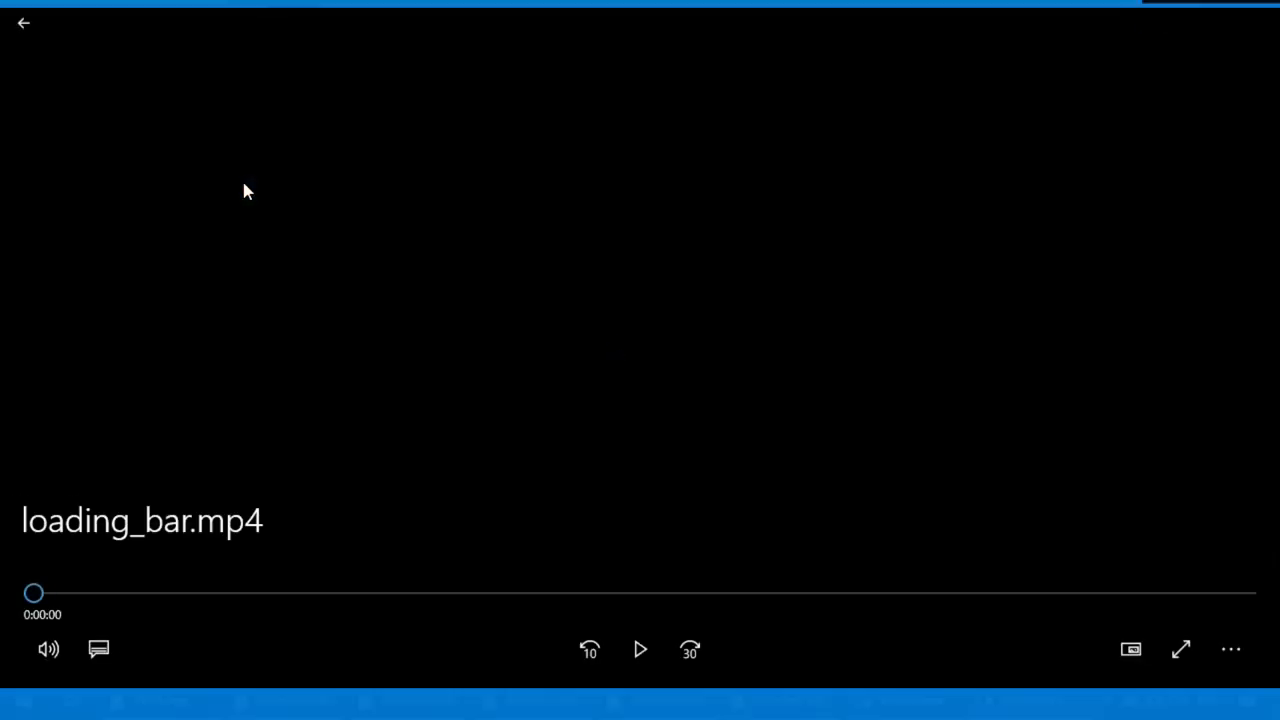
mouse_move(646, 283)
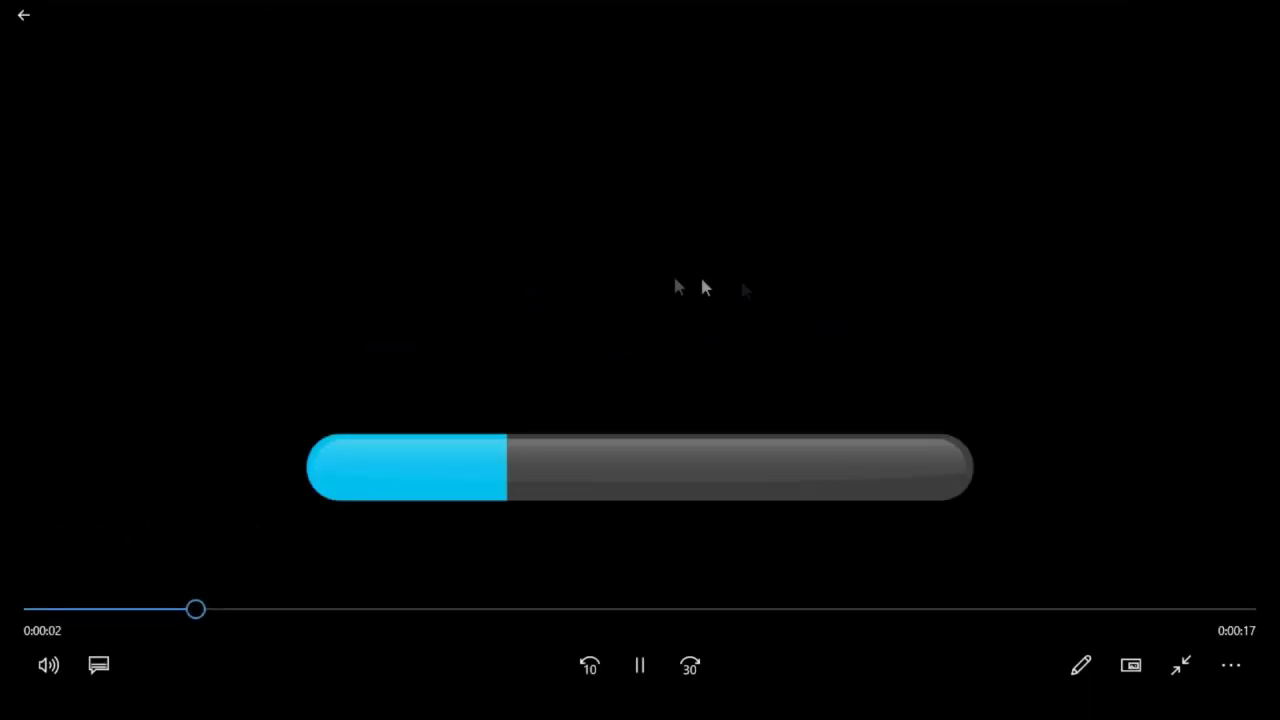
left_click(1257, 12)
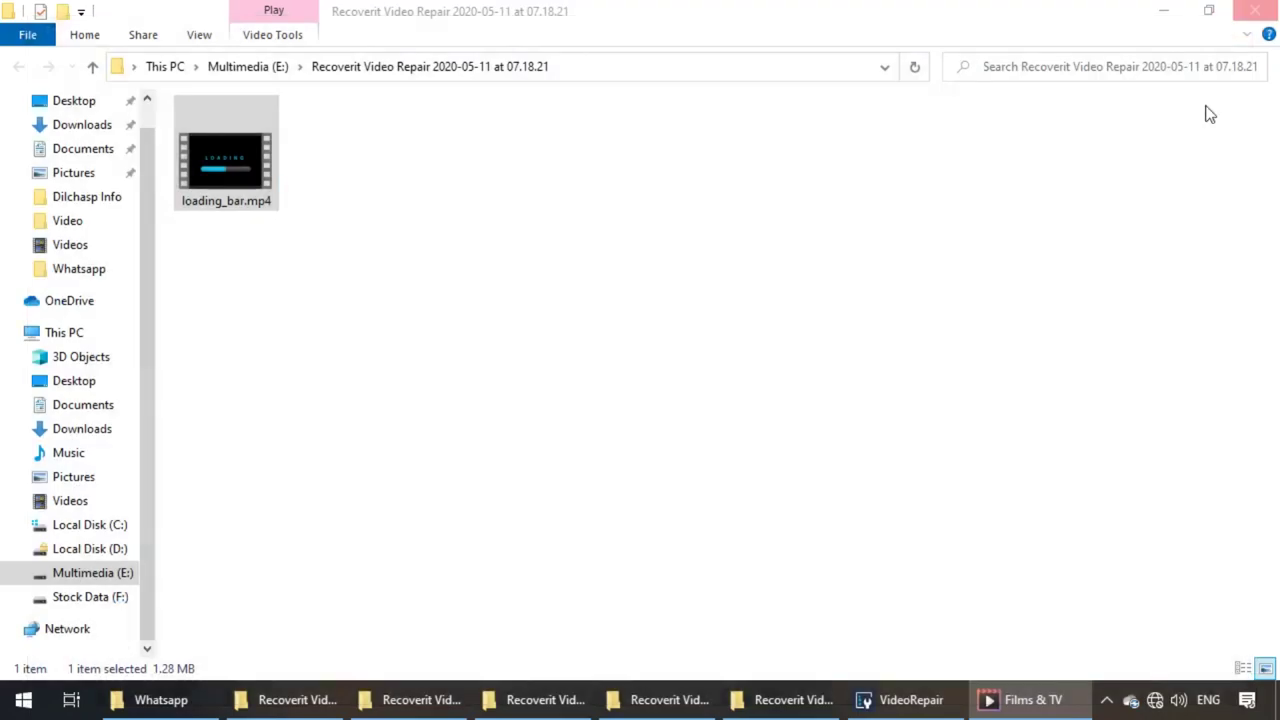
Step: Return to Video Repair, dismiss the save message, clear the list, and add Video Of Marmots Fighting And Playing.mp4 from the Whatsapp folder
left_click(1010, 700)
left_click(563, 378)
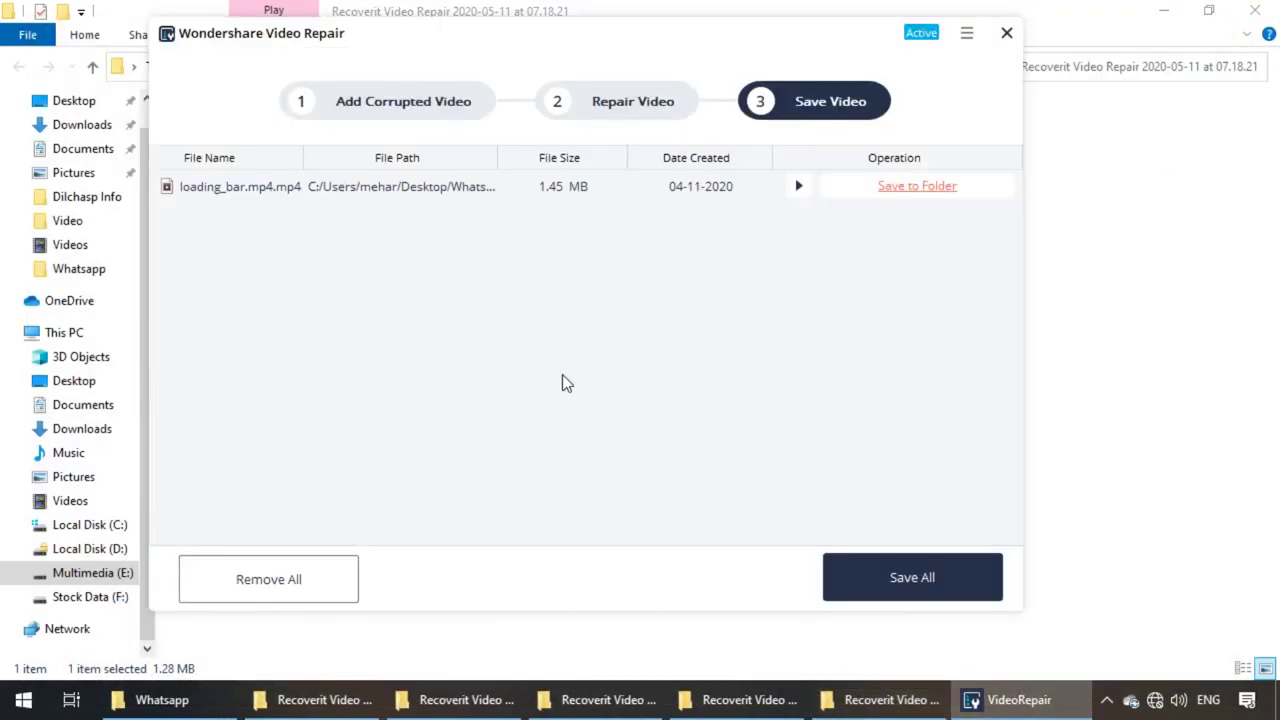
left_click(268, 580)
left_click(486, 409)
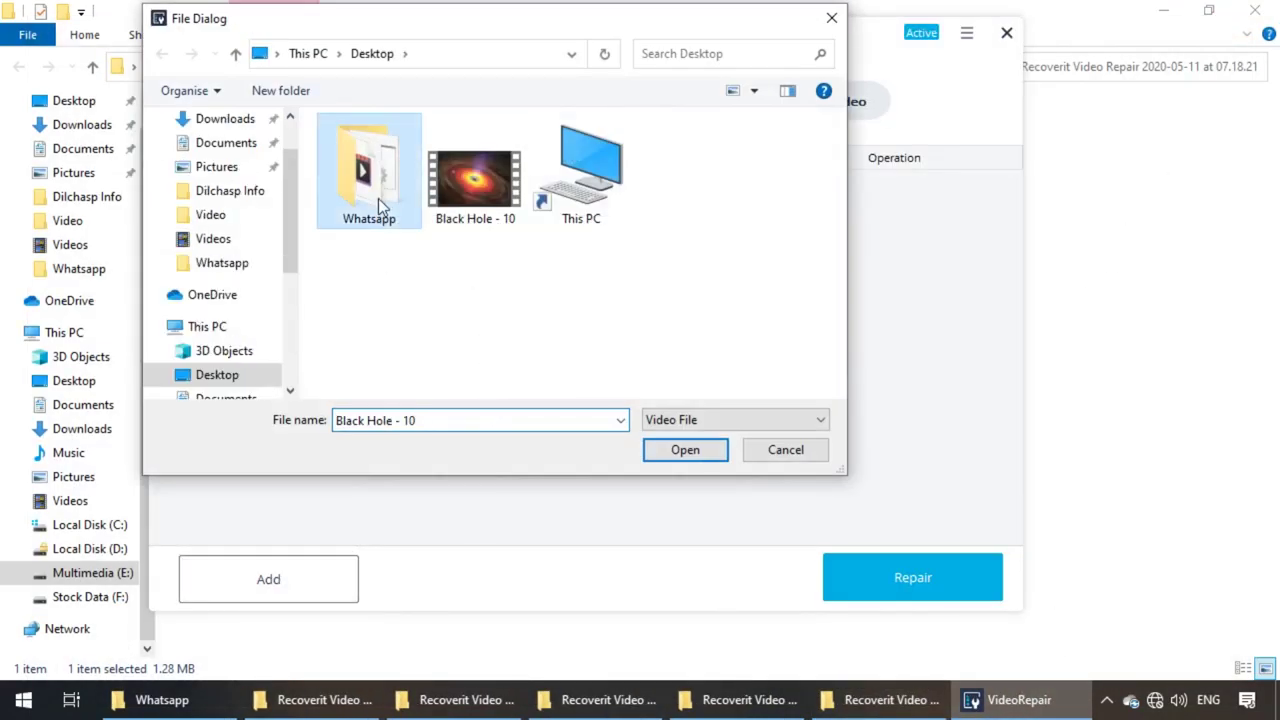
double_click(369, 180)
left_click(690, 450)
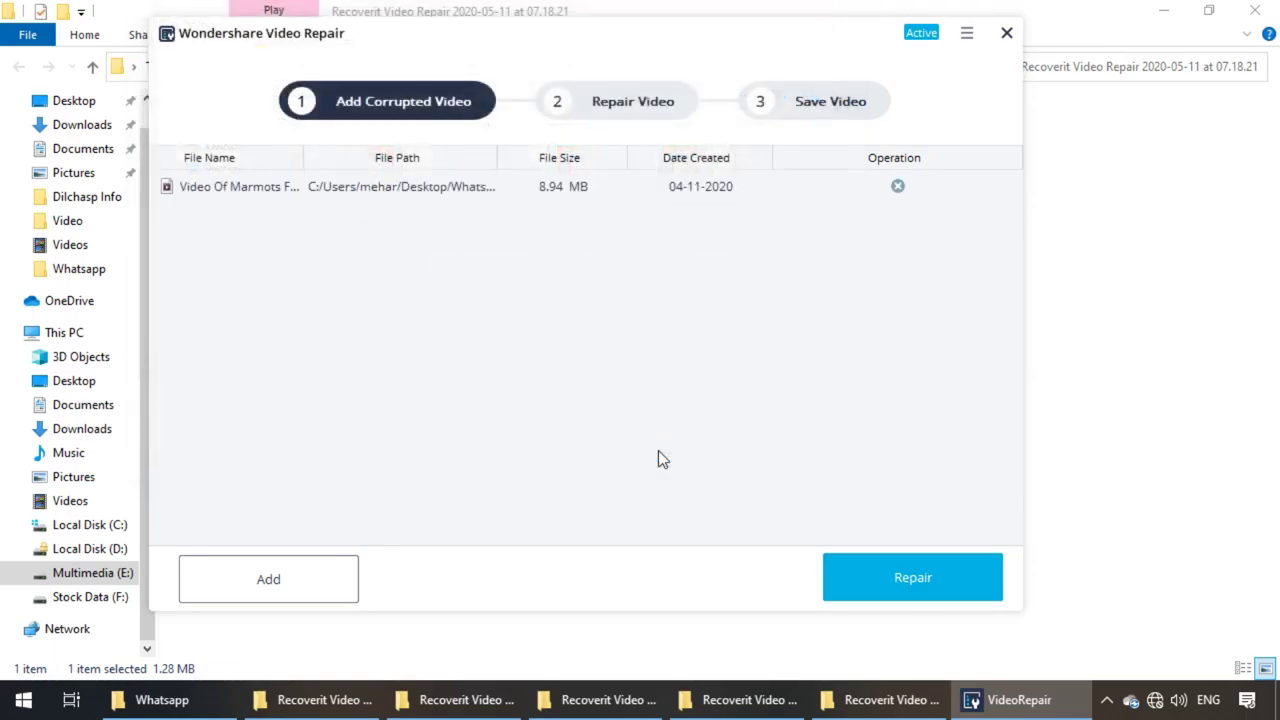
Step: Run the standard repair on the Marmots video and dismiss the result message
left_click(957, 577)
left_click(576, 378)
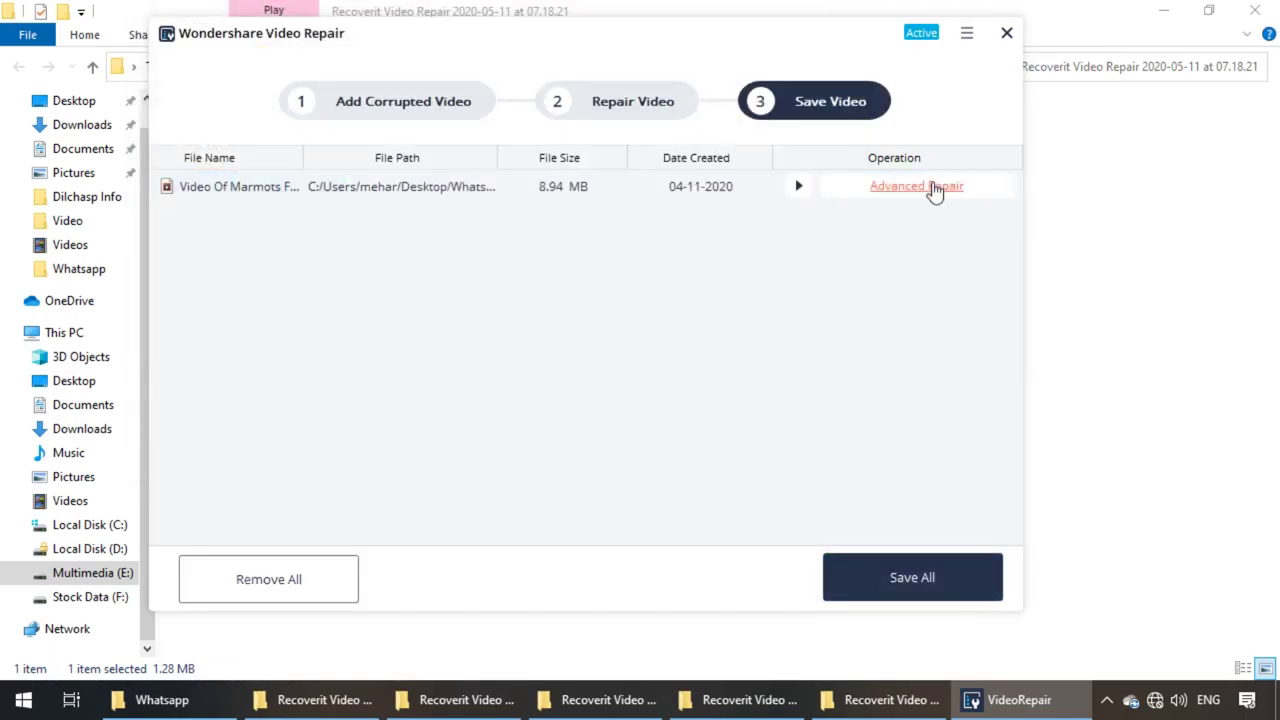